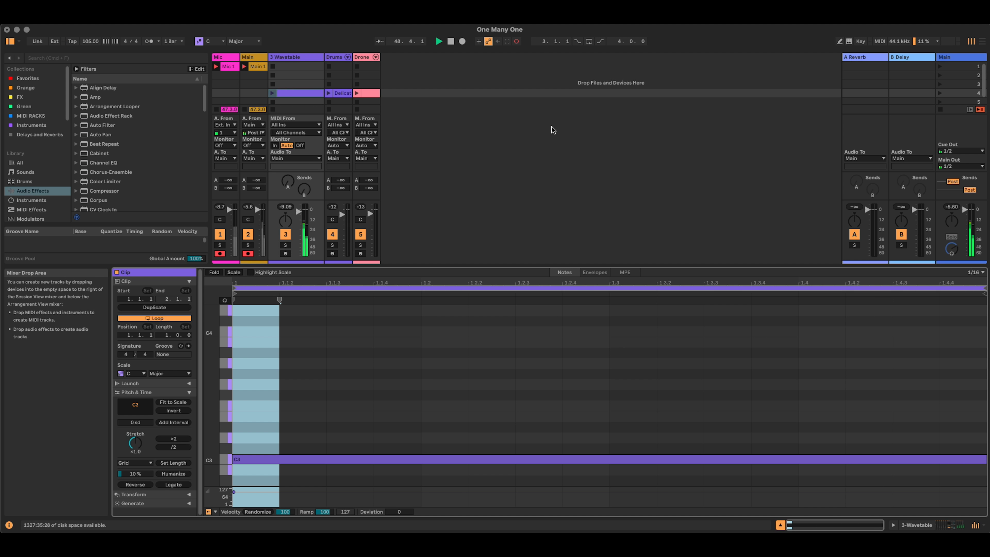
Delete the existing Wavetable track and create a new track after Drone from the default Wavetable instrument
{"action": "left_click", "coordinate": [300, 60]}
{"action": "key", "text": "Delete"}
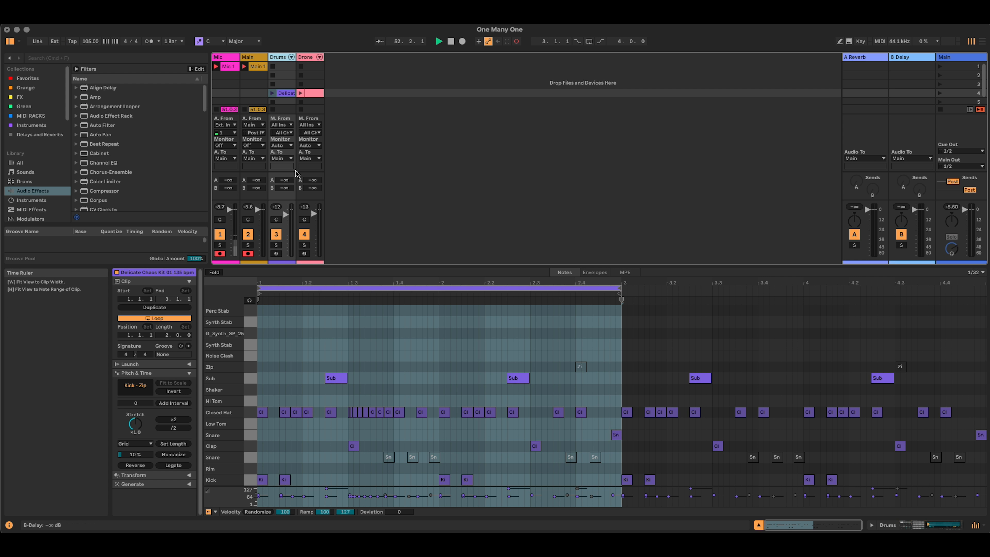
{"action": "scroll", "coordinate": [32, 190], "scroll_direction": "down", "scroll_amount": 1}
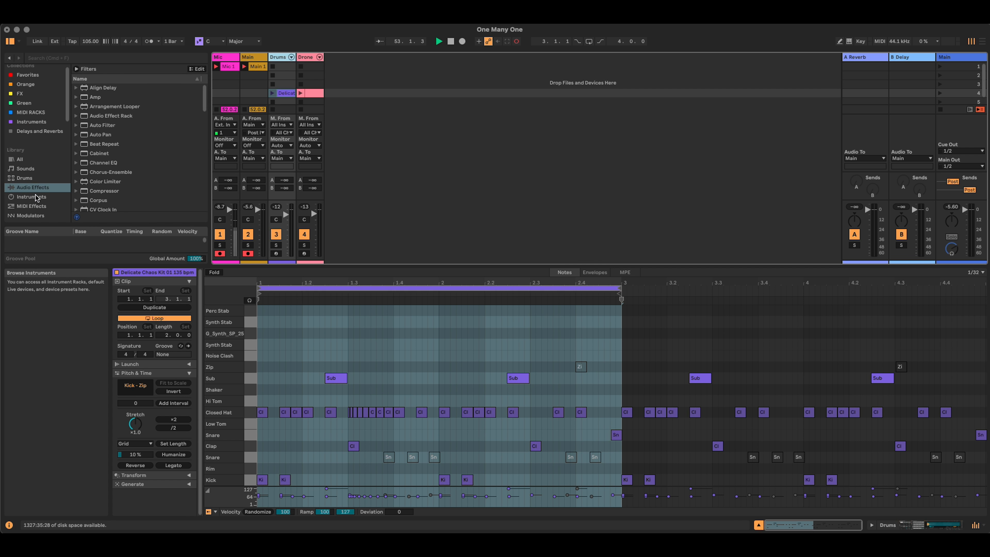
{"action": "left_click", "coordinate": [36, 195]}
{"action": "scroll", "coordinate": [121, 185], "scroll_direction": "down", "scroll_amount": 2}
{"action": "scroll", "coordinate": [131, 200], "scroll_direction": "up", "scroll_amount": 5}
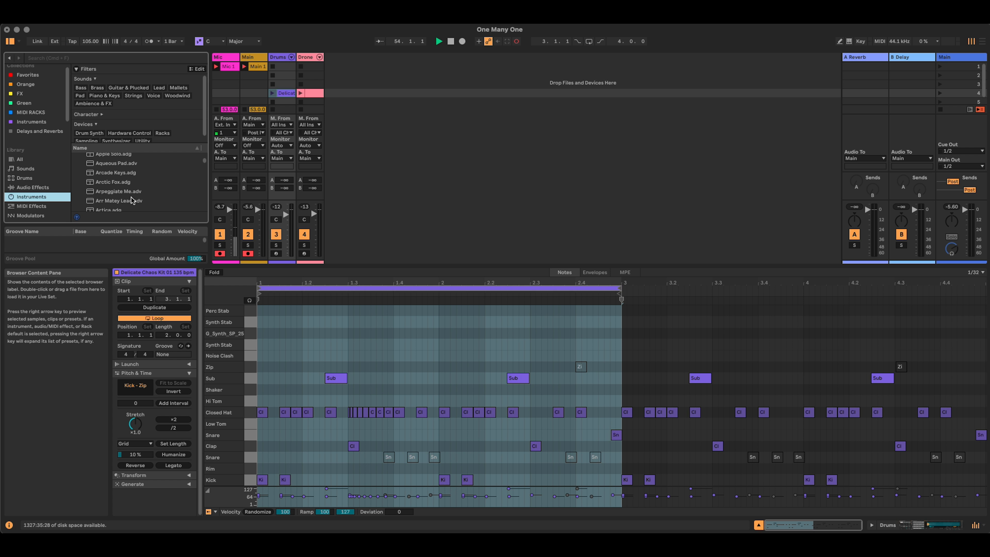
{"action": "scroll", "coordinate": [119, 190], "scroll_direction": "up", "scroll_amount": 5}
{"action": "left_click_drag", "start_coordinate": [101, 186], "coordinate": [387, 90]}
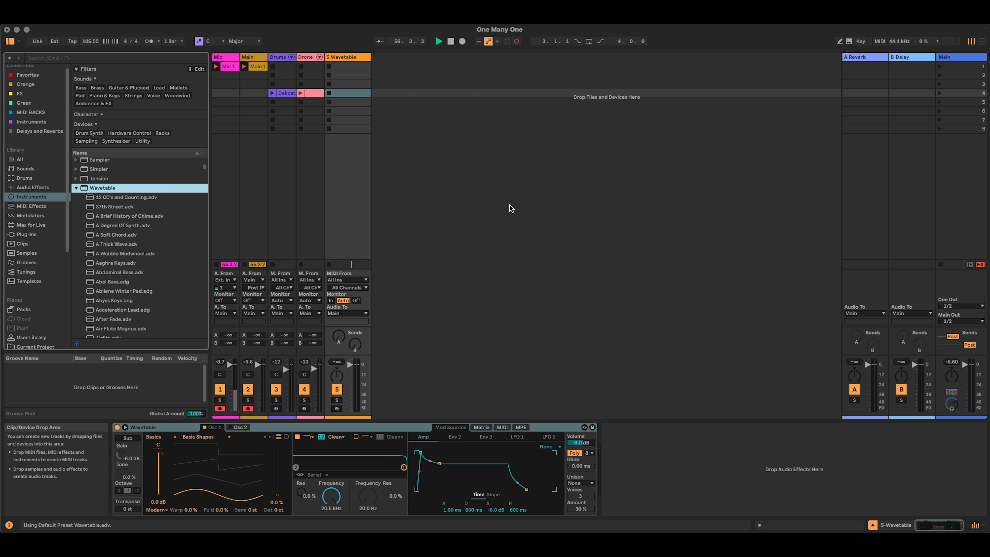
Create a MIDI clip in the Wavetable track's fourth scene with a C3 note extended across the whole bar using Legato
{"action": "double_click", "coordinate": [349, 93]}
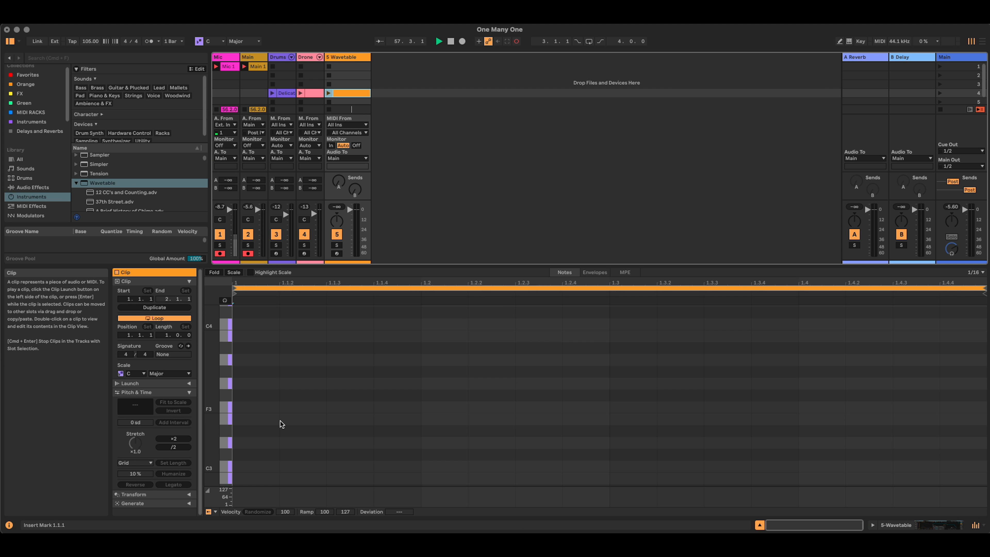
{"action": "double_click", "coordinate": [255, 468]}
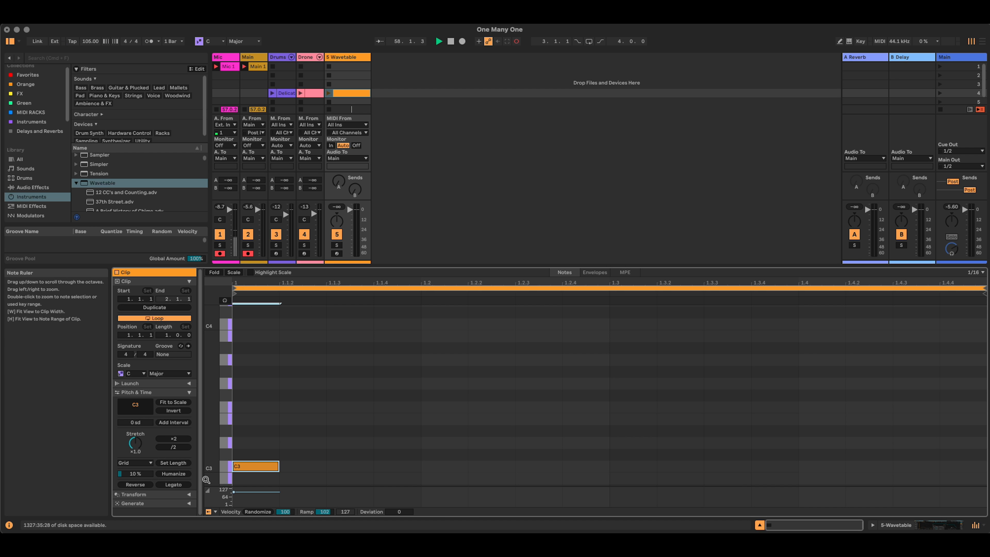
{"action": "left_click", "coordinate": [184, 484]}
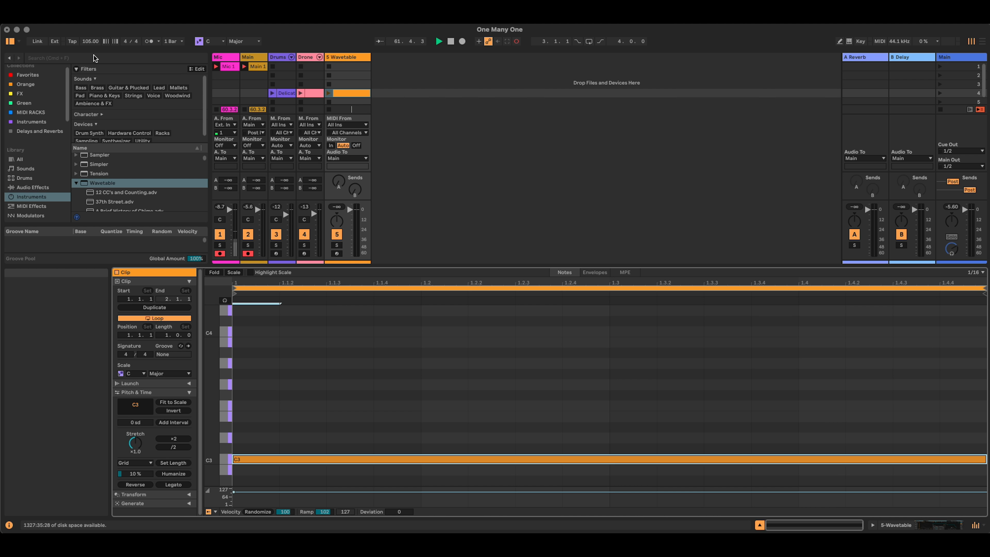
Deactivate the Drums and Drone tracks and launch the new Wavetable clip
{"action": "scroll", "coordinate": [350, 91], "scroll_direction": "down", "scroll_amount": 2}
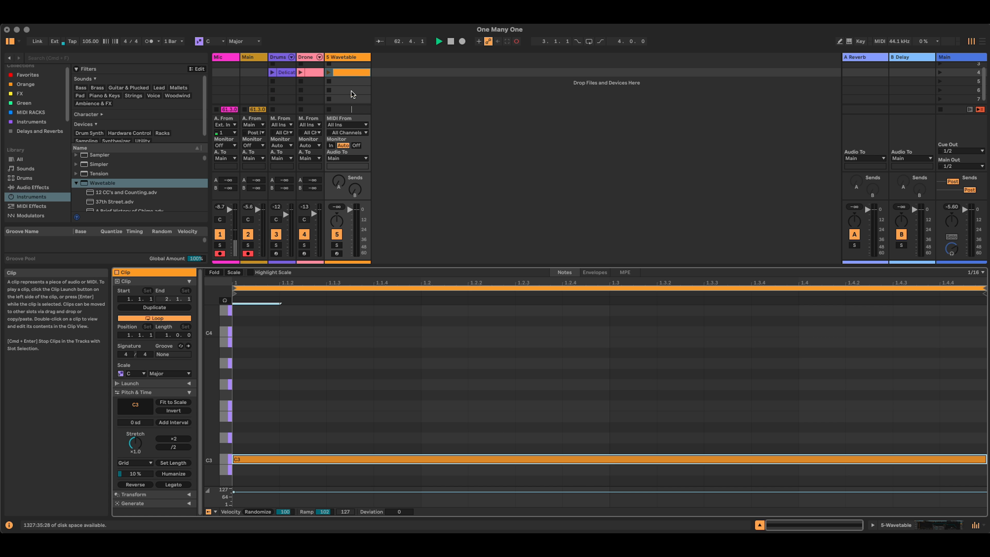
{"action": "left_click", "coordinate": [305, 234]}
{"action": "left_click", "coordinate": [279, 233]}
{"action": "scroll", "coordinate": [446, 210], "scroll_direction": "up", "scroll_amount": 2}
{"action": "left_click", "coordinate": [329, 94]}
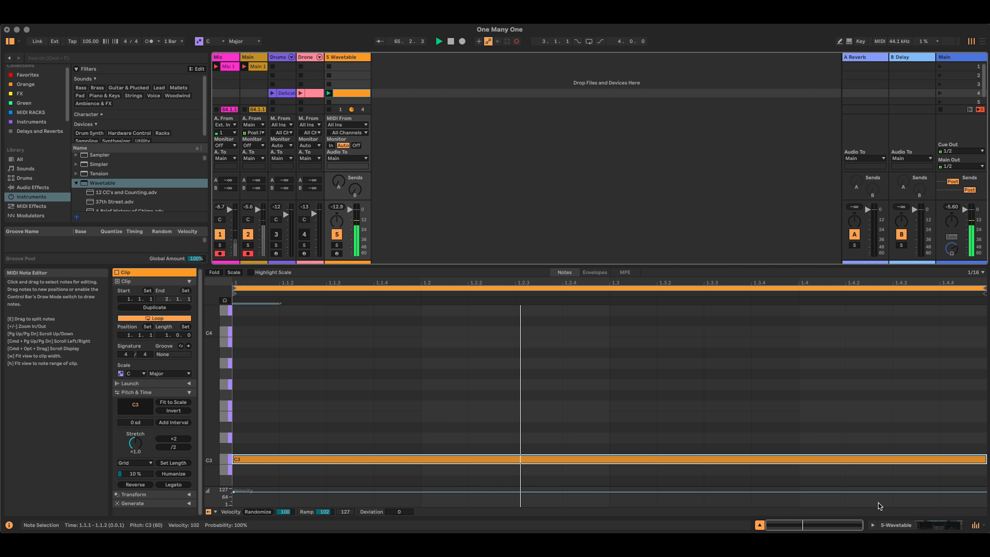
Give Wavetable's amp envelope a plucky shape with a 199 ms decay and sustain at -inf dB
{"action": "left_click", "coordinate": [944, 527]}
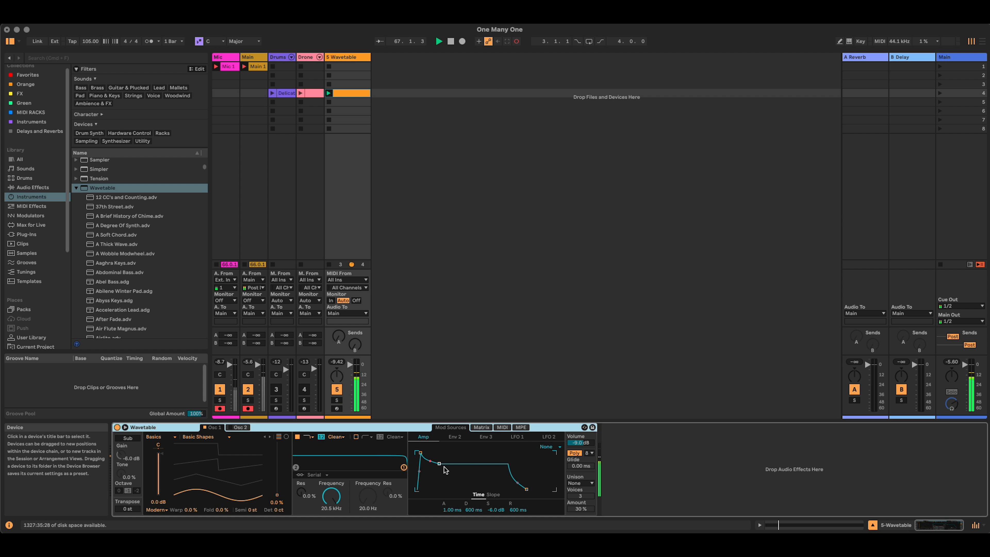
{"action": "left_click_drag", "start_coordinate": [439, 464], "coordinate": [436, 489]}
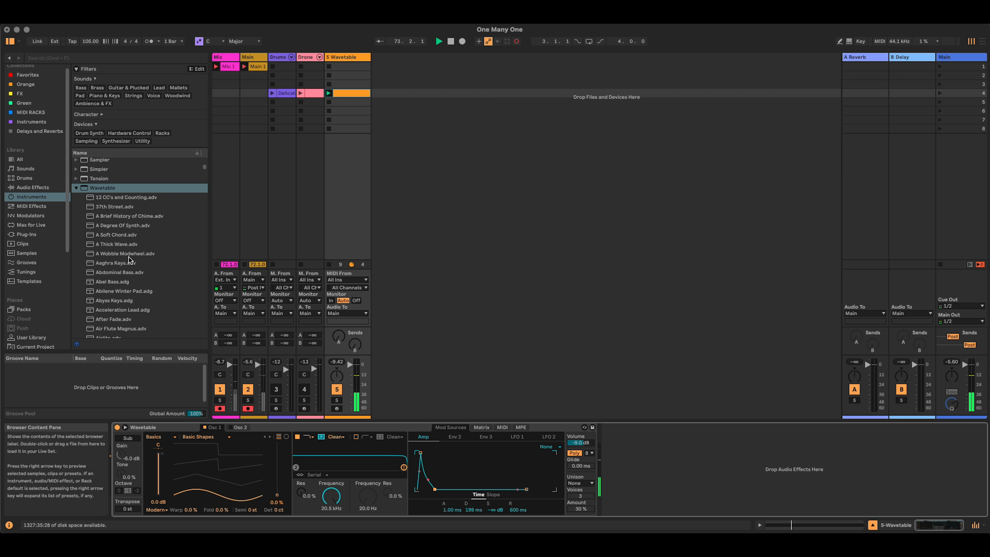
Insert an Arpeggiator MIDI effect in front of Wavetable on the Wavetable track
{"action": "left_click", "coordinate": [43, 210]}
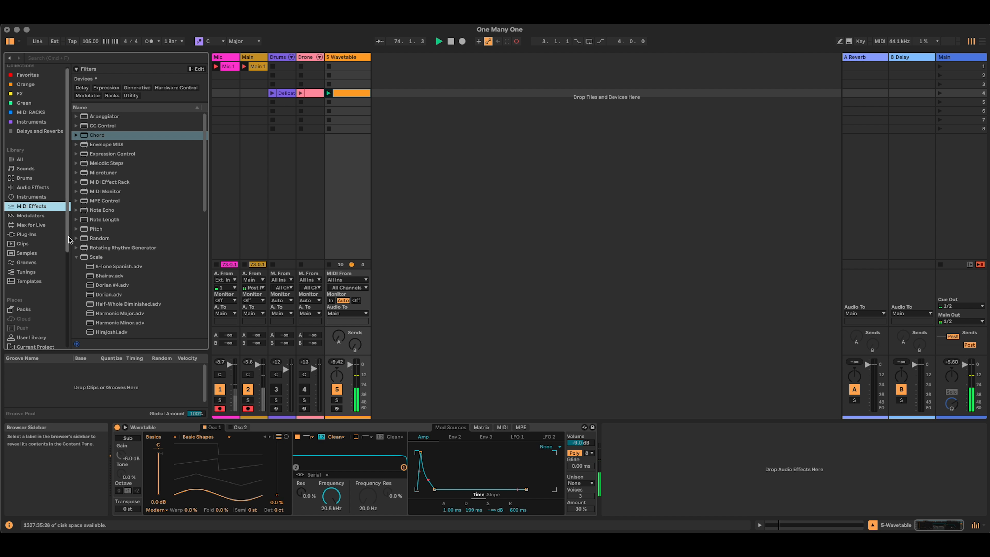
{"action": "left_click", "coordinate": [77, 258]}
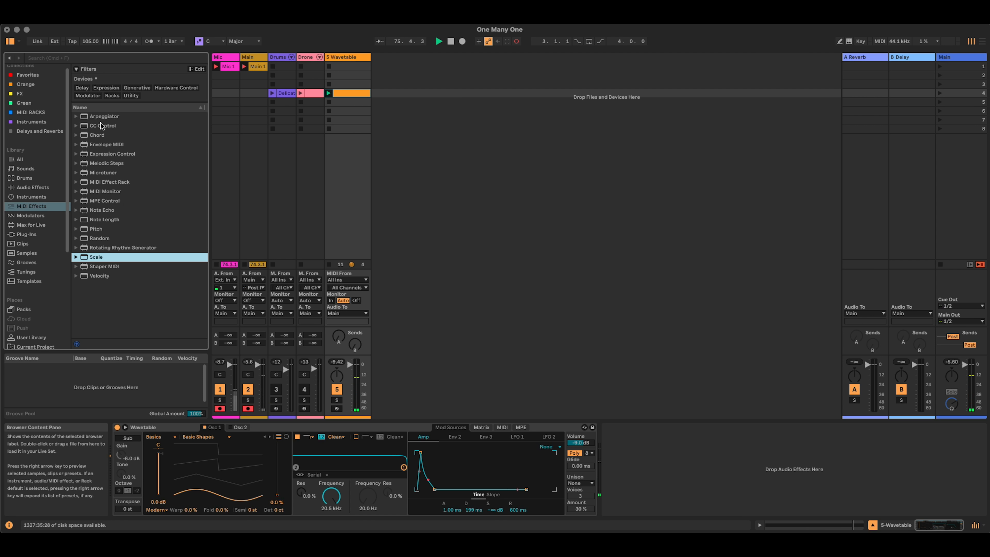
{"action": "left_click_drag", "start_coordinate": [93, 117], "coordinate": [112, 468]}
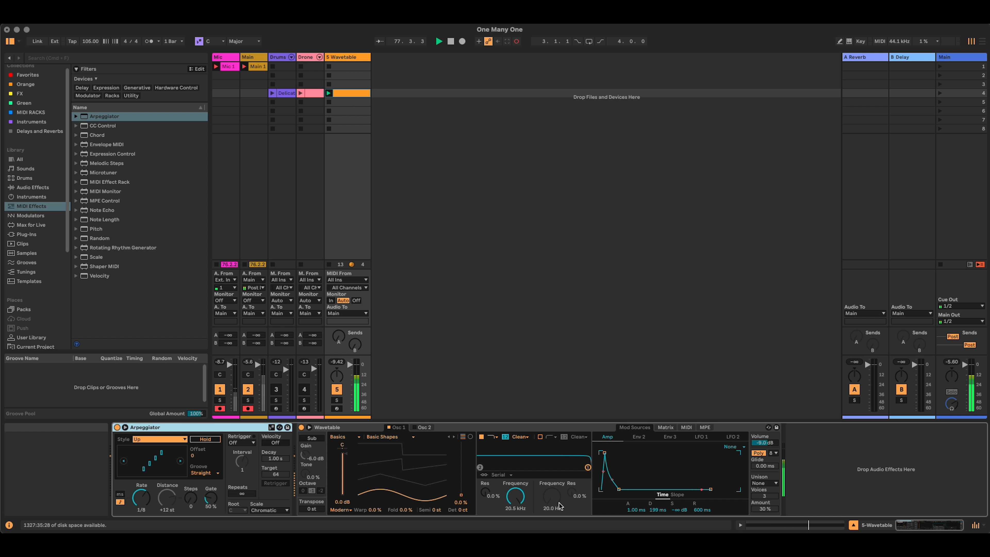
Shorten Wavetable's amp envelope release to 7.72 ms and insert a Chord MIDI effect in front of the Arpeggiator
{"action": "left_click_drag", "start_coordinate": [701, 509], "coordinate": [702, 550]}
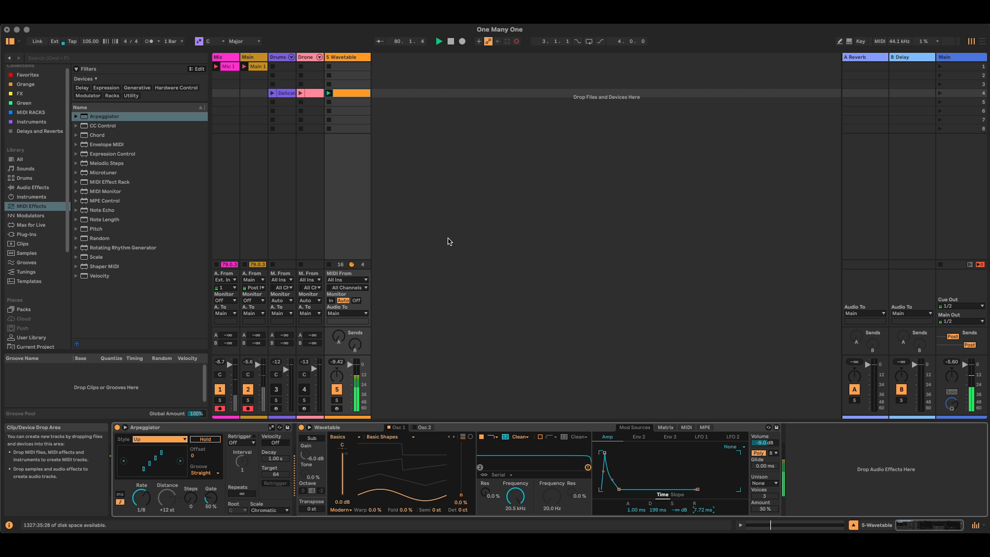
{"action": "left_click_drag", "start_coordinate": [95, 138], "coordinate": [116, 449]}
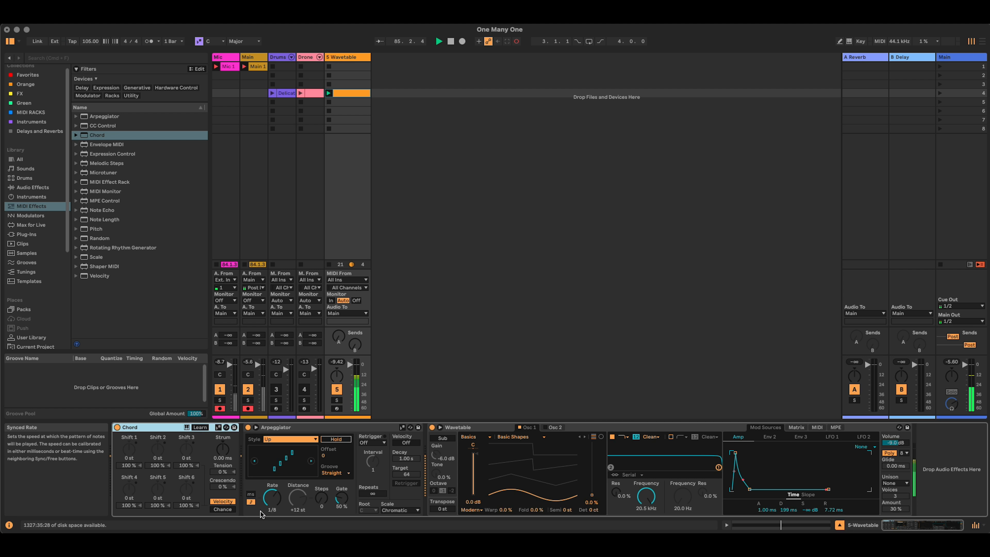
Add a D#3 note above C3 in the Wavetable clip and extend it across the full bar with Legato
{"action": "double_click", "coordinate": [352, 92]}
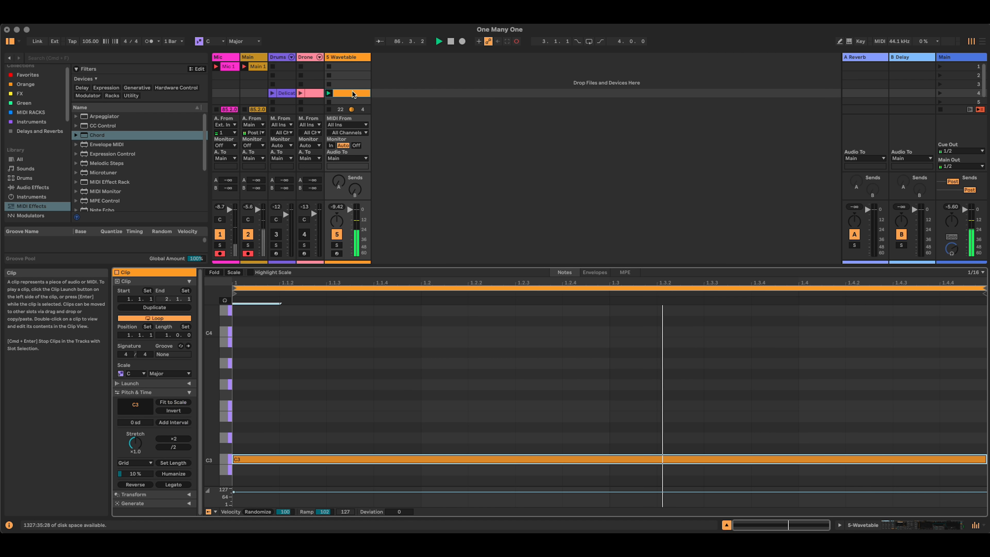
{"action": "double_click", "coordinate": [244, 427]}
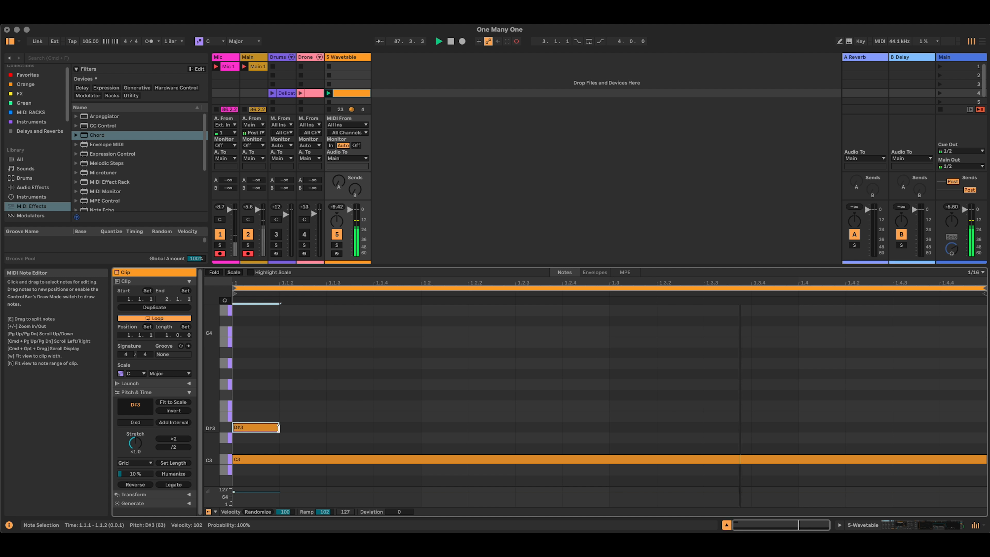
{"action": "left_click", "coordinate": [184, 485]}
{"action": "left_click", "coordinate": [186, 487]}
{"action": "left_click", "coordinate": [184, 485]}
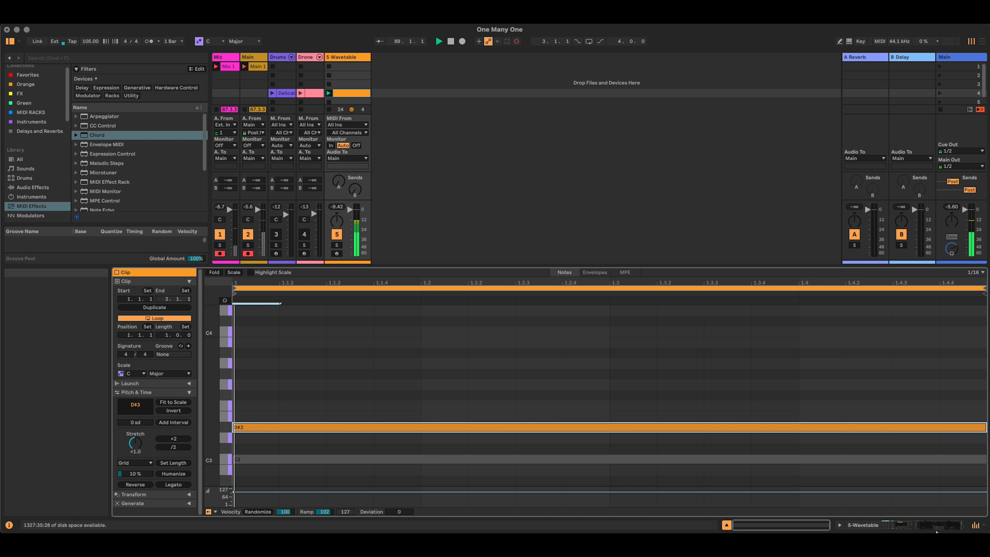
{"action": "key", "text": "shift+Tab"}
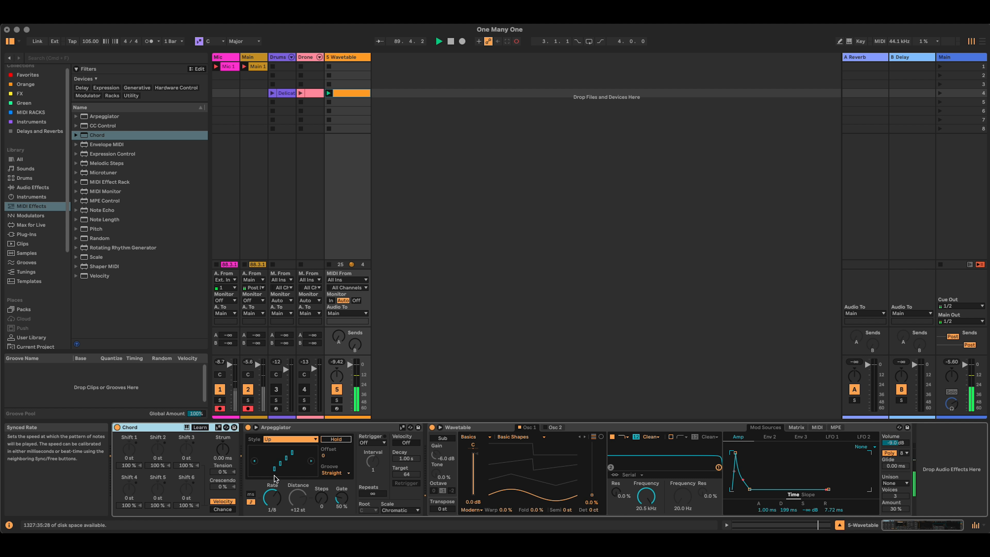
{"action": "key", "text": "shift+Tab"}
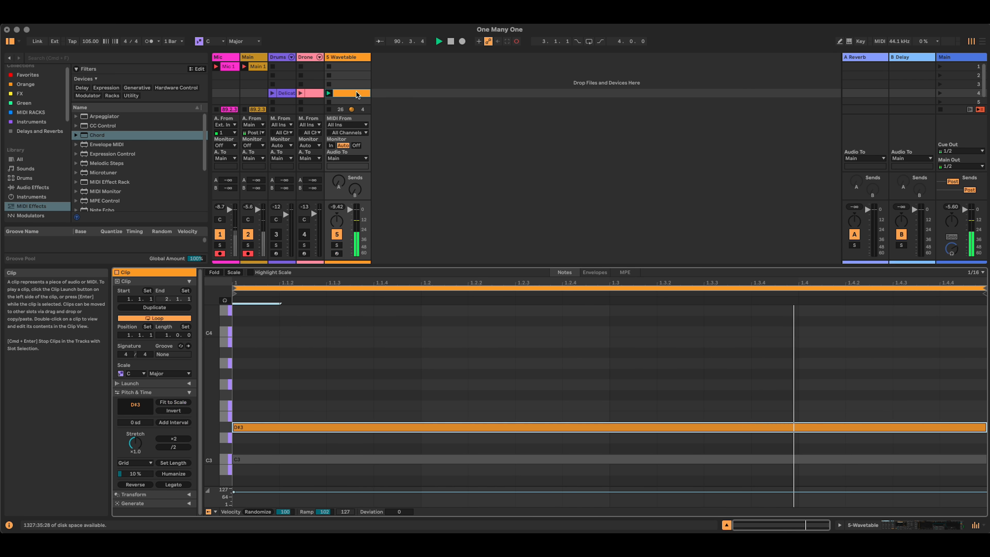
Delete the D#3 note from the Wavetable clip
{"action": "left_click", "coordinate": [312, 427]}
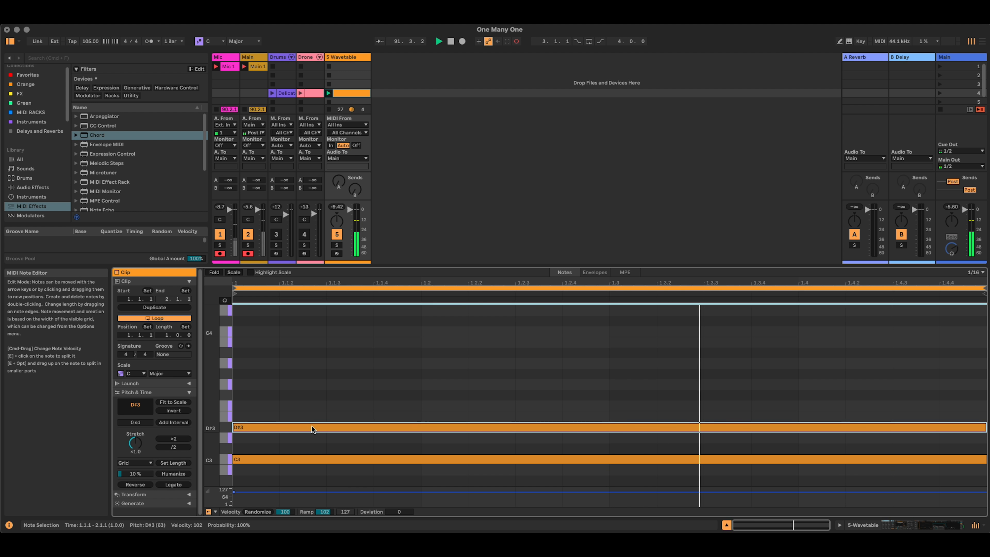
{"action": "key", "text": "Delete"}
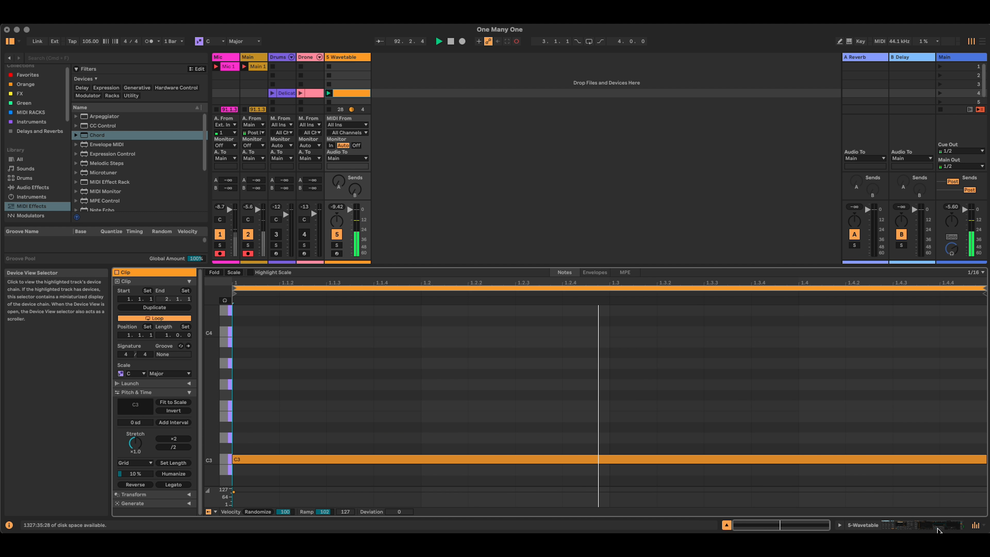
Insert Expression Control in front of Chord, set its first modulation source to Random, and map it to Chord's Shift 1
{"action": "key", "text": "shift+Tab"}
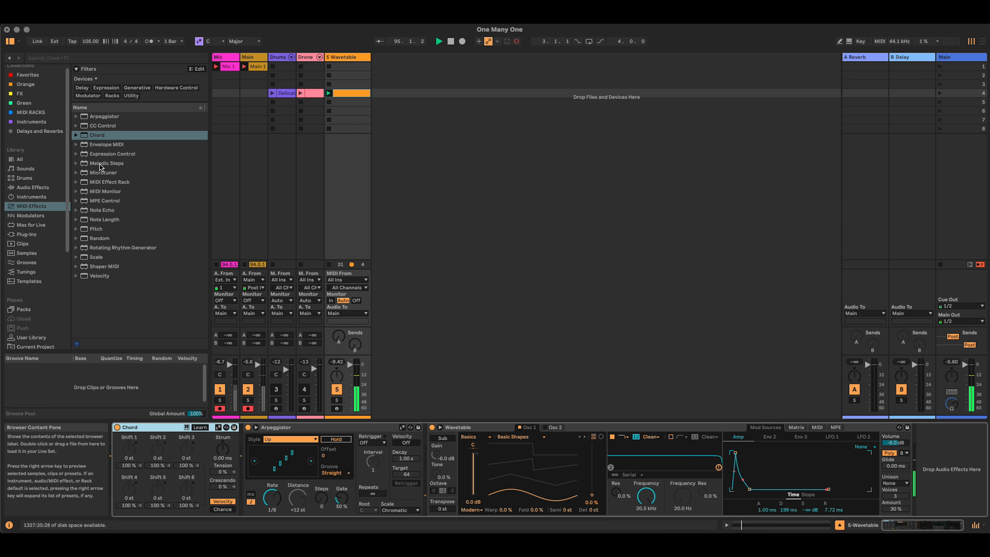
{"action": "left_click_drag", "start_coordinate": [101, 156], "coordinate": [117, 448]}
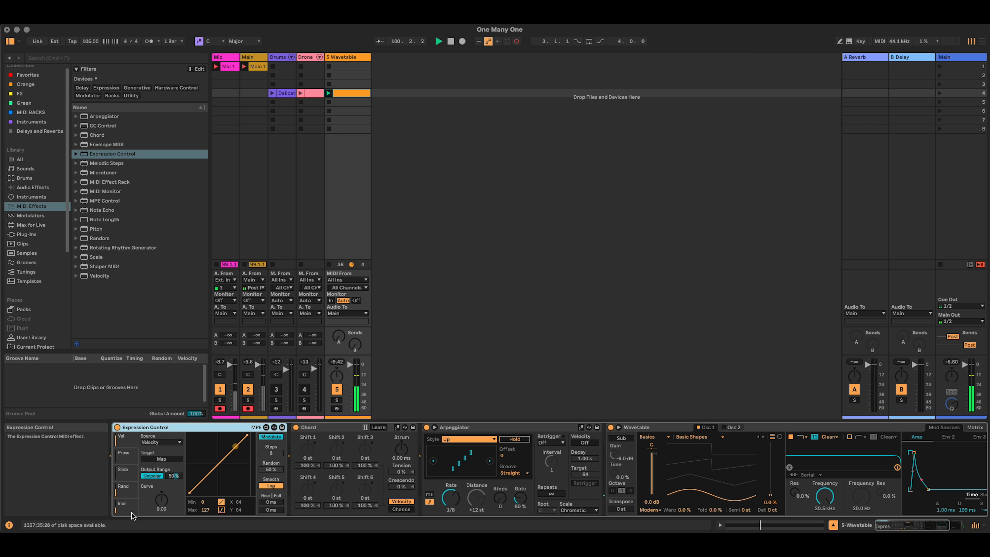
{"action": "left_click", "coordinate": [144, 445]}
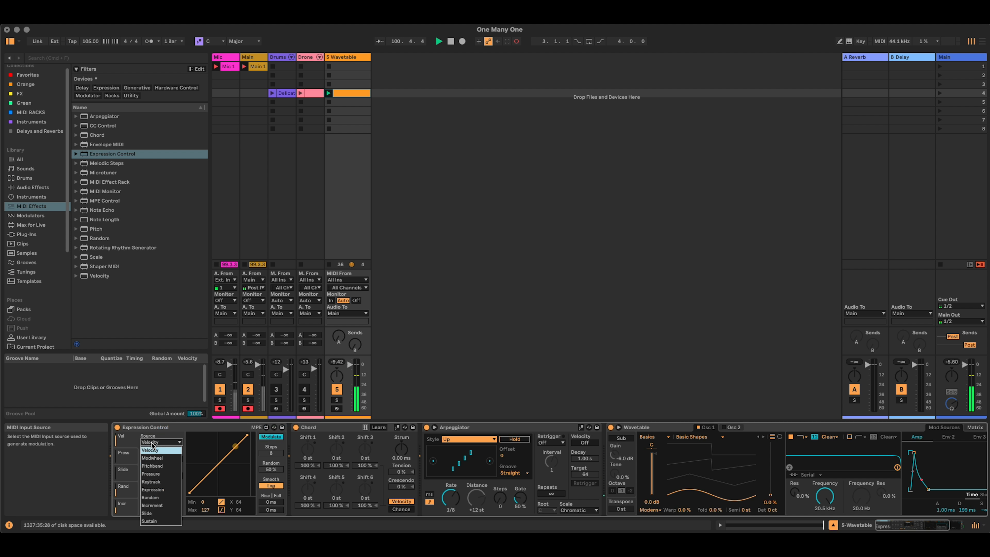
{"action": "left_click", "coordinate": [170, 504]}
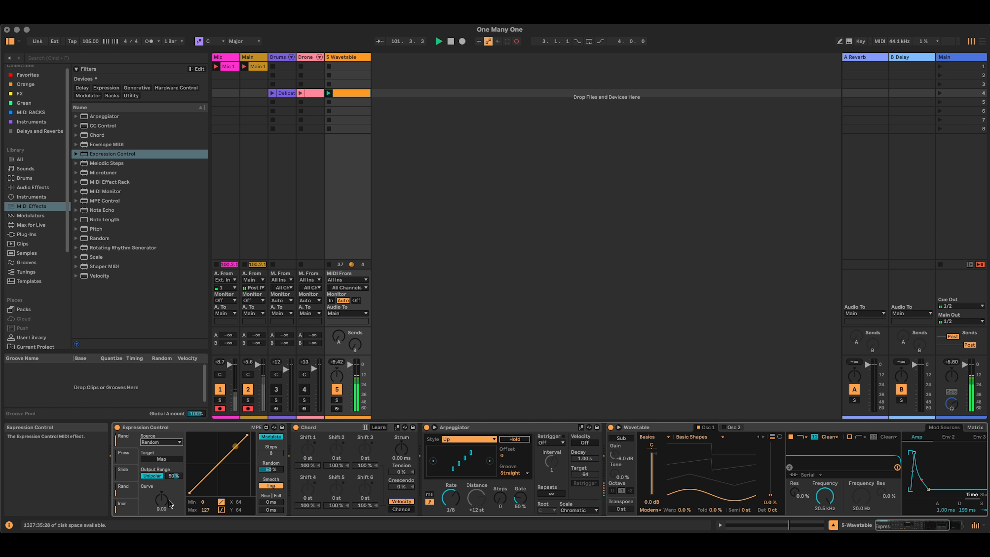
{"action": "left_click", "coordinate": [169, 459]}
{"action": "left_click", "coordinate": [308, 450]}
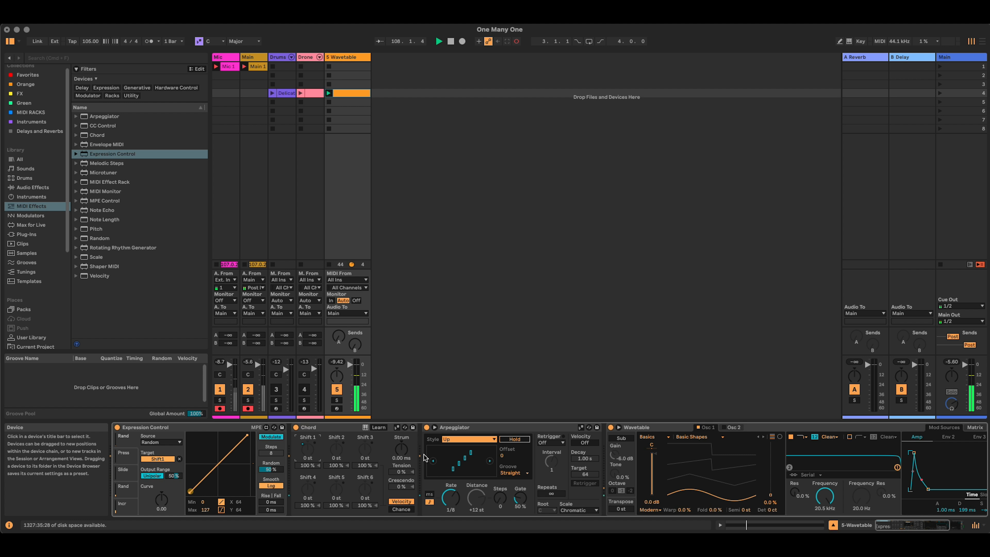
Set the source of Expression Control's second modulation slot to Random
{"action": "left_click", "coordinate": [127, 464]}
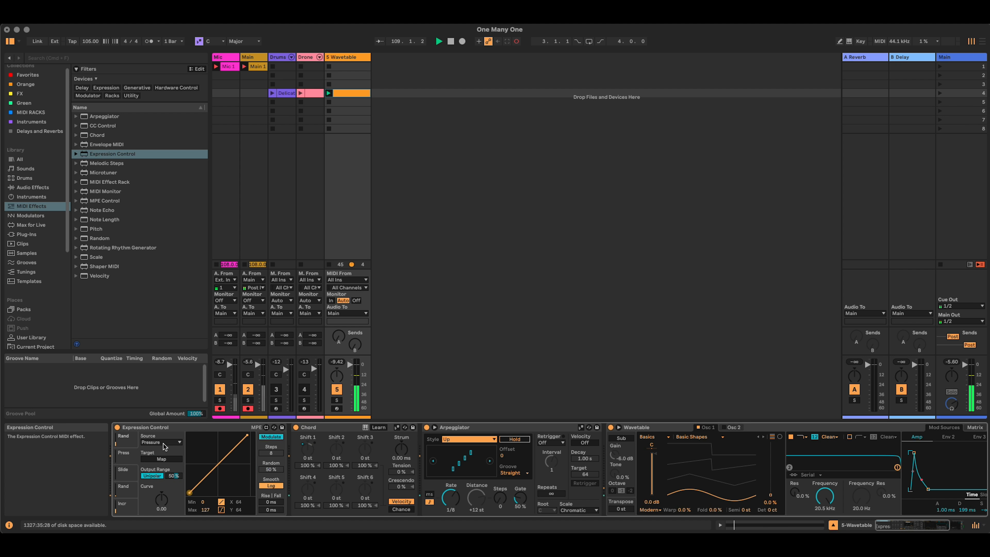
{"action": "left_click", "coordinate": [161, 442]}
{"action": "left_click", "coordinate": [168, 498]}
Set Expression Control's third modulation source to Random and map it to Chord's Shift 3
{"action": "left_click", "coordinate": [124, 477]}
{"action": "left_click", "coordinate": [161, 442]}
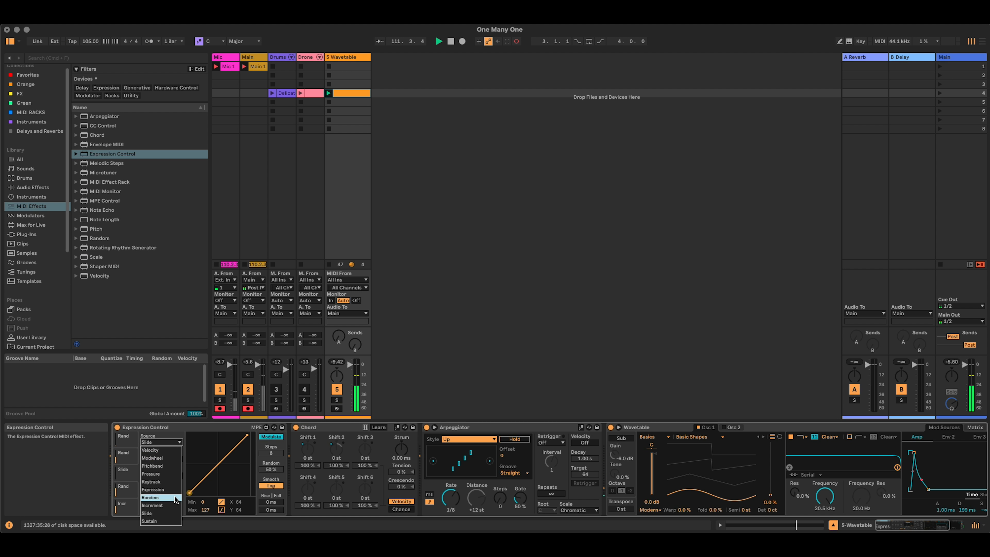
{"action": "left_click", "coordinate": [176, 499]}
{"action": "left_click", "coordinate": [168, 460]}
{"action": "left_click", "coordinate": [366, 450]}
Map Expression Control's fourth modulation slot, already using the Random source, to Chord's Shift 4
{"action": "left_click", "coordinate": [179, 458]}
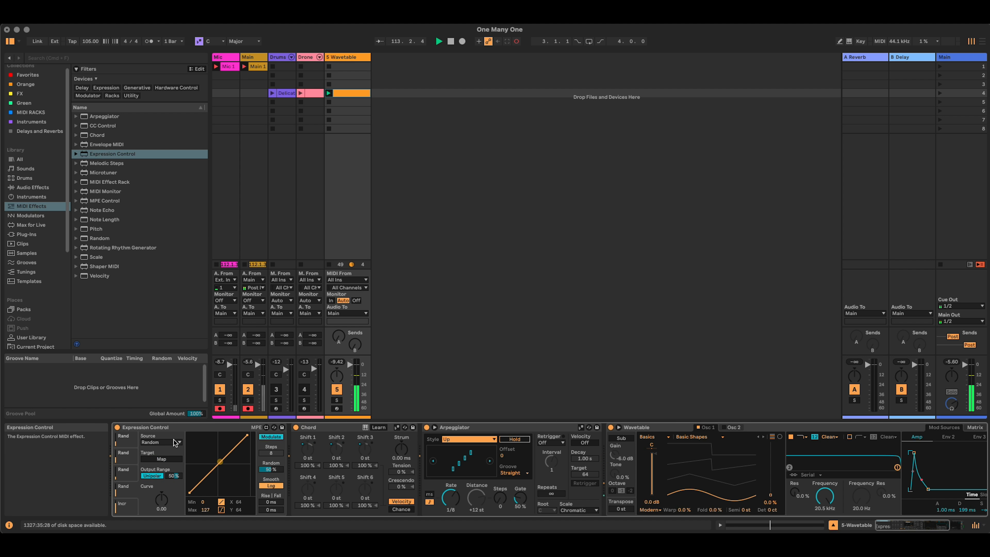
{"action": "left_click", "coordinate": [168, 461]}
{"action": "left_click", "coordinate": [308, 489]}
Set Expression Control's fifth modulation source to Random and map it to Chord's Shift 5
{"action": "left_click", "coordinate": [130, 509]}
{"action": "left_click", "coordinate": [163, 443]}
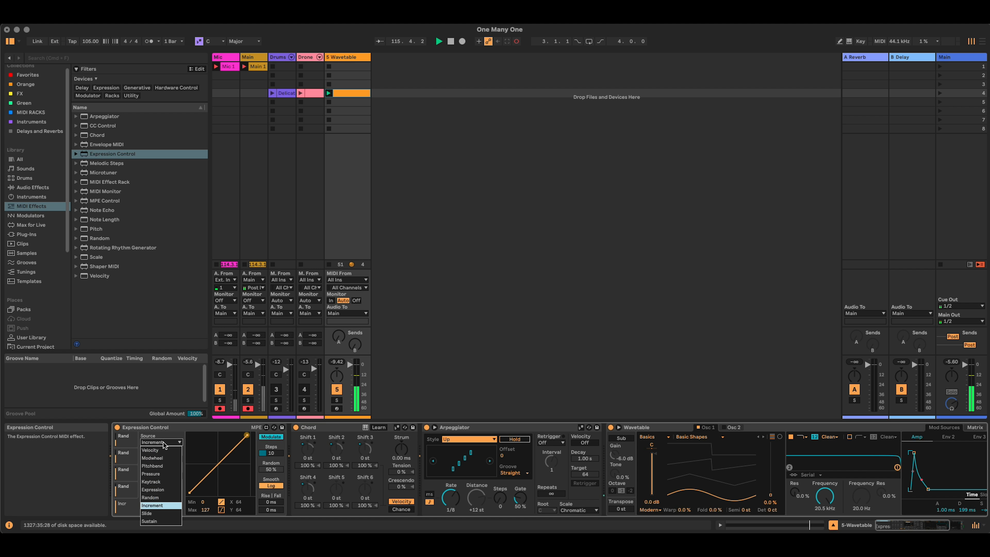
{"action": "left_click", "coordinate": [167, 497]}
{"action": "left_click", "coordinate": [160, 459]}
{"action": "left_click", "coordinate": [336, 489]}
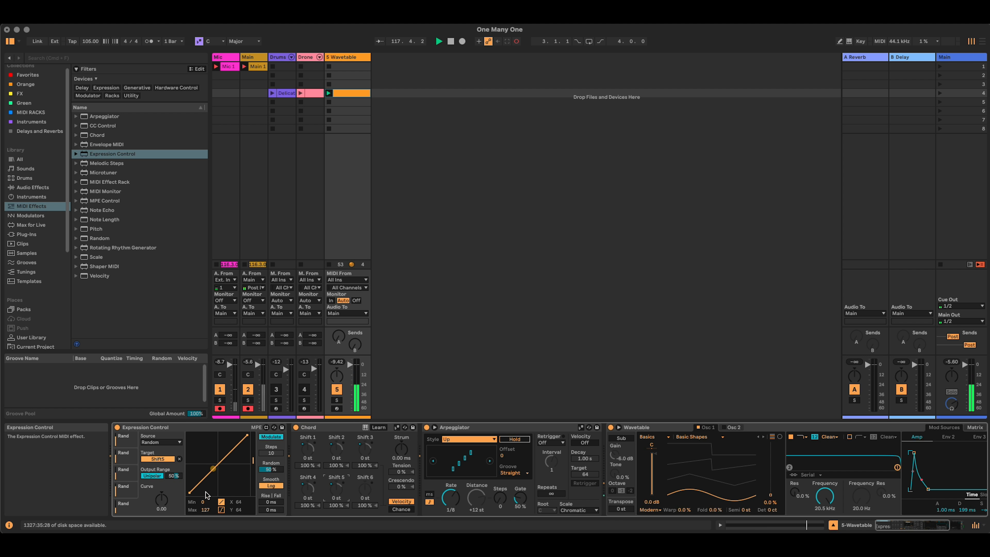
Set the first modulation slot's maximum output range to 34% and its Random amount to 20%
{"action": "left_click", "coordinate": [124, 444]}
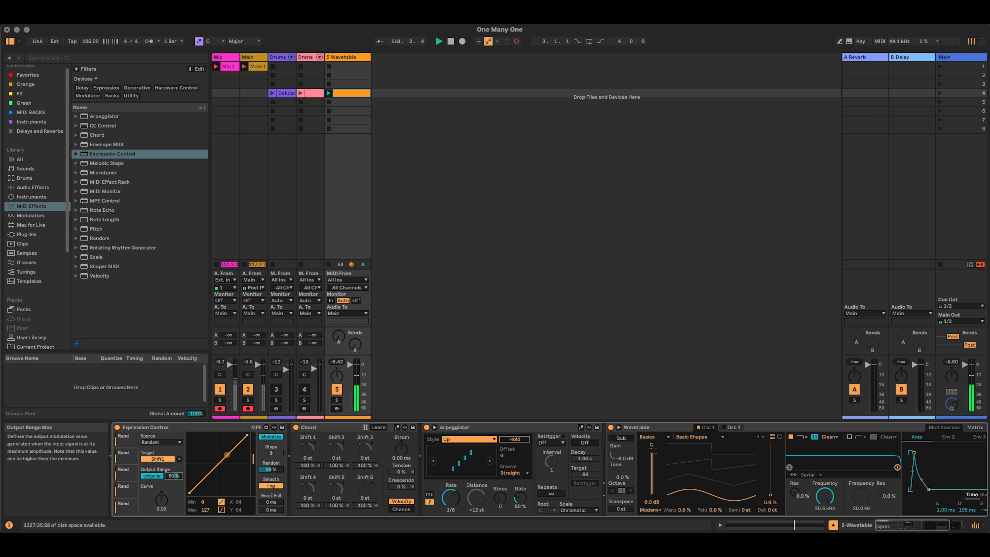
{"action": "left_click_drag", "start_coordinate": [174, 476], "coordinate": [174, 477]}
{"action": "mouse_move", "coordinate": [266, 470]}
{"action": "left_mouse_down"}
{"action": "mouse_move", "coordinate": [267, 486]}
{"action": "mouse_move", "coordinate": [270, 468]}
{"action": "left_mouse_up"}
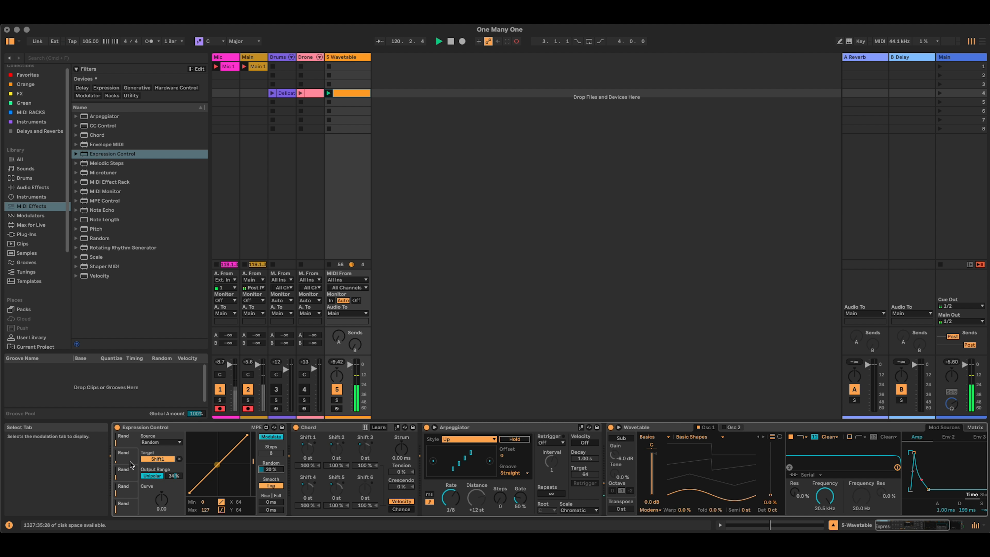
Set the second modulation slot's maximum output range to 37%, raise Chord's Shift 1 and Shift 2, and adjust the slot's Random amount
{"action": "left_click_drag", "start_coordinate": [173, 476], "coordinate": [174, 479]}
{"action": "left_click", "coordinate": [310, 449]}
{"action": "left_click_drag", "start_coordinate": [311, 449], "coordinate": [335, 440]}
{"action": "left_click", "coordinate": [120, 456]}
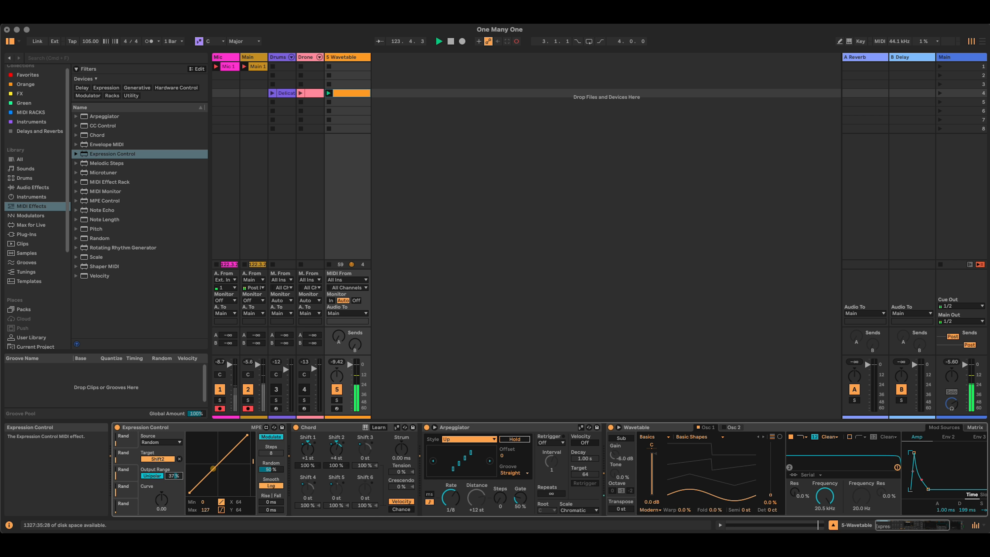
{"action": "left_click", "coordinate": [271, 469]}
Raise Chord's Shift 3 and set the third modulation slot's maximum output range to 33% and Random amount to 27%
{"action": "left_click", "coordinate": [122, 477]}
{"action": "left_click_drag", "start_coordinate": [364, 448], "coordinate": [336, 453]}
{"action": "left_click_drag", "start_coordinate": [271, 469], "coordinate": [271, 476]}
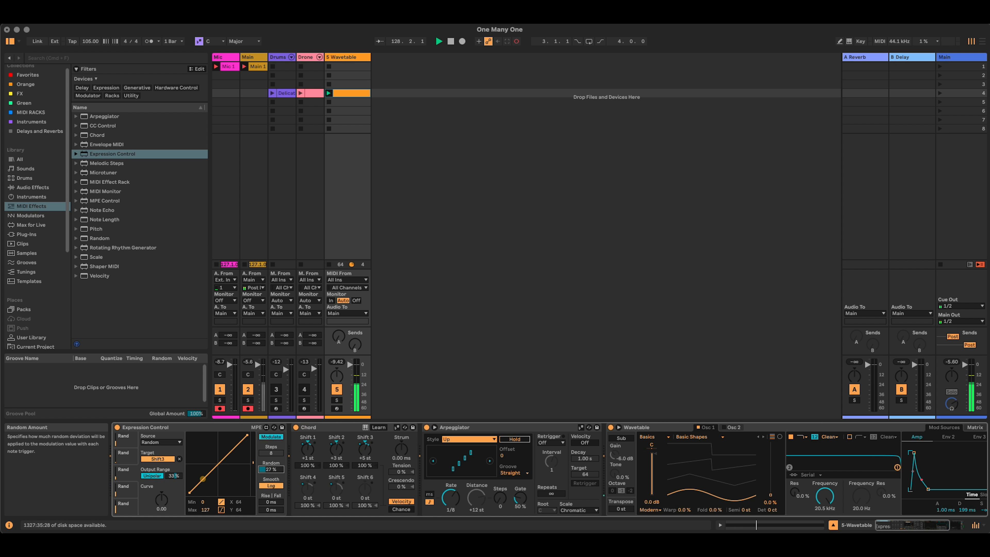
Raise Chord's Shift 4 to +8 st, set the fourth modulation slot's maximum output range to 36%, and adjust its Random amount
{"action": "left_click_drag", "start_coordinate": [308, 488], "coordinate": [307, 480]}
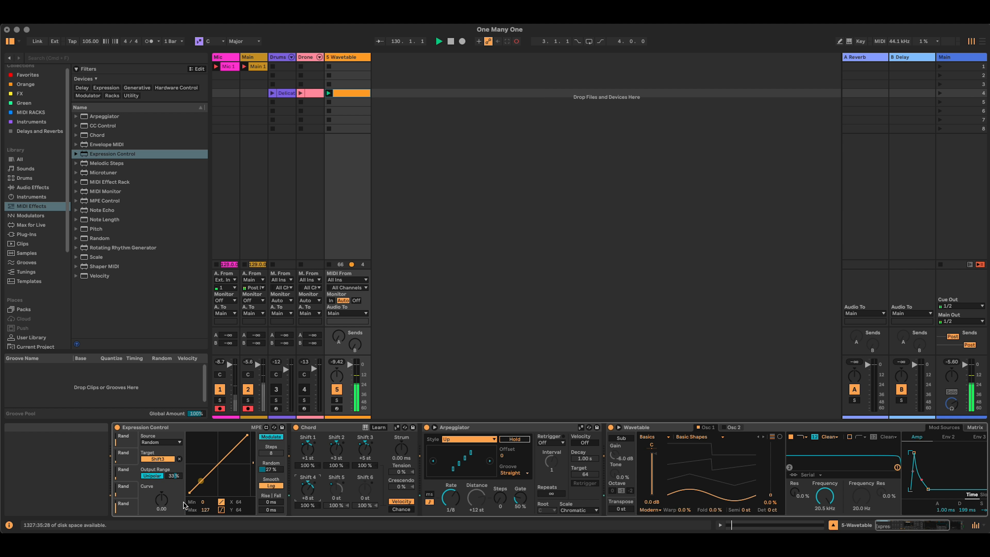
{"action": "left_click_drag", "start_coordinate": [173, 476], "coordinate": [173, 472]}
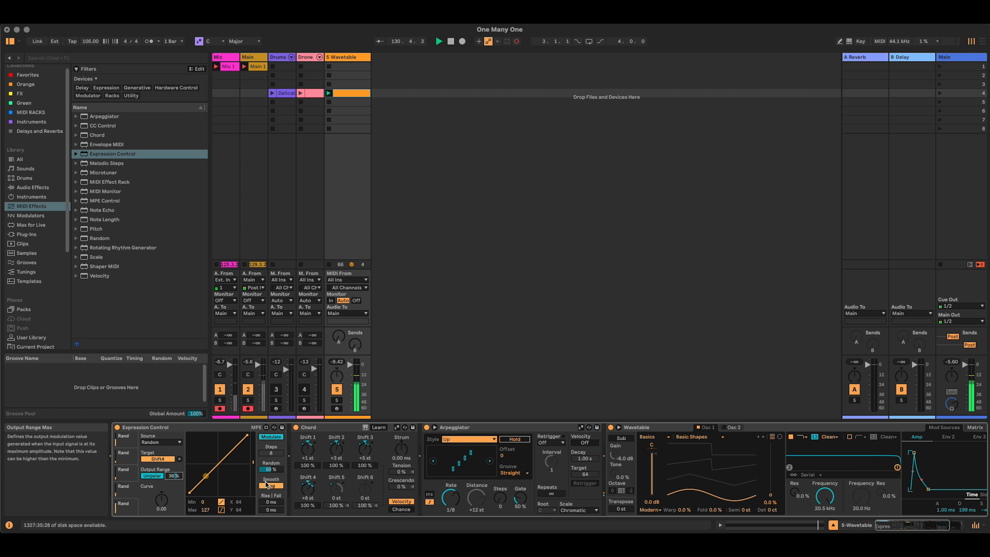
{"action": "left_click_drag", "start_coordinate": [271, 469], "coordinate": [271, 477]}
Set Chord's Shift 5 to +11 st, and the fifth modulation slot's maximum output range to 36% and Random amount to 32%
{"action": "left_click", "coordinate": [121, 504]}
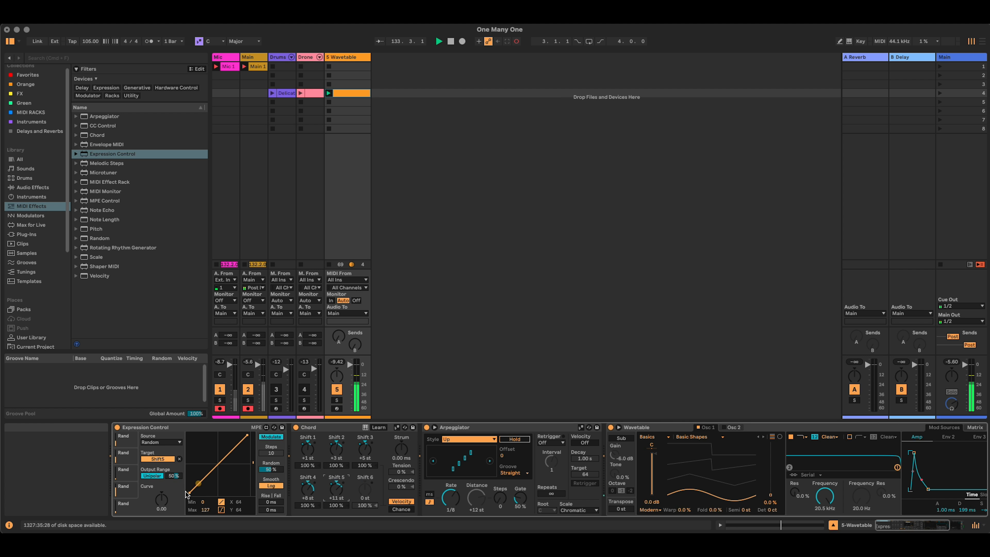
{"action": "left_click_drag", "start_coordinate": [178, 479], "coordinate": [179, 484]}
{"action": "left_click_drag", "start_coordinate": [271, 470], "coordinate": [272, 473]}
Insert the Scale MIDI effect between Arpeggiator and Wavetable and set its scale to Dorian
{"action": "left_click_drag", "start_coordinate": [93, 259], "coordinate": [608, 470]}
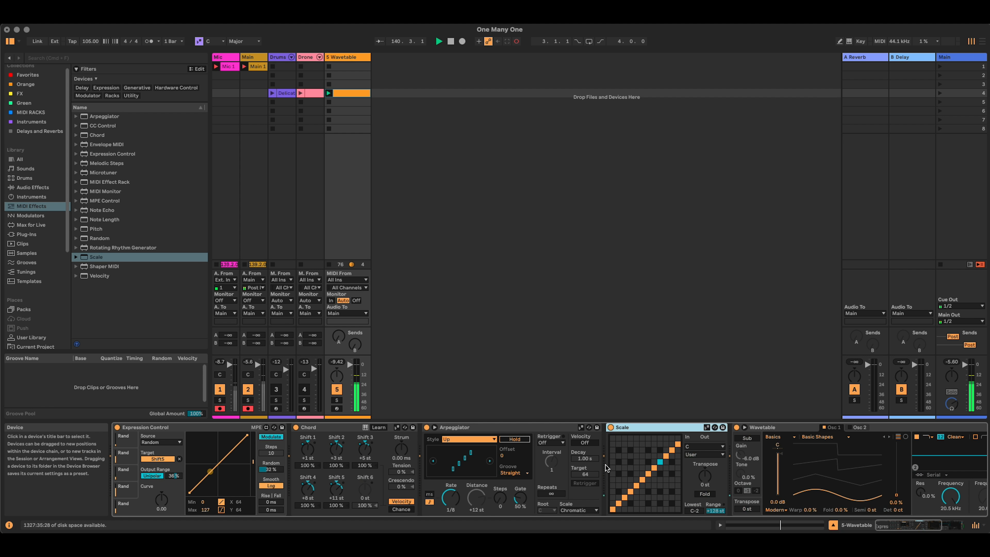
{"action": "left_click", "coordinate": [706, 455]}
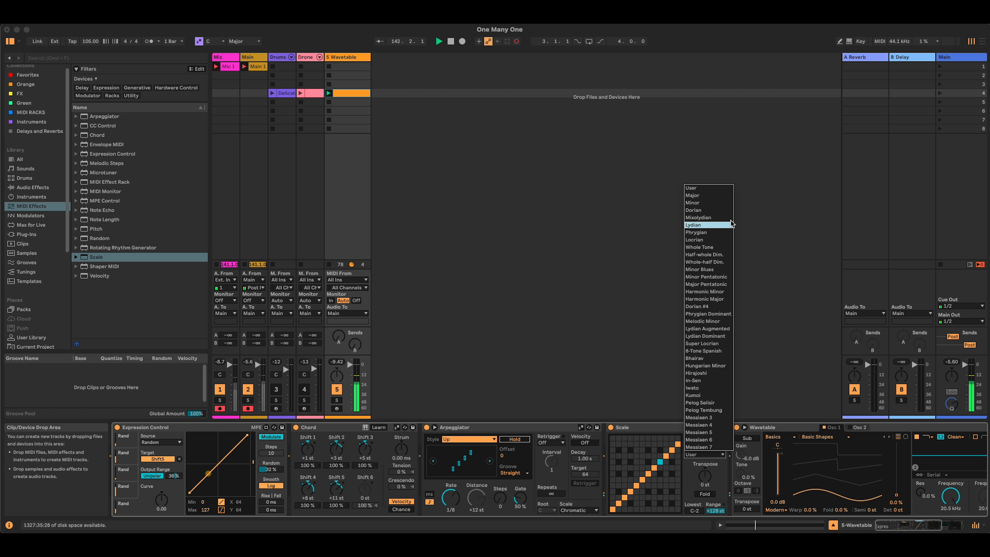
{"action": "left_click", "coordinate": [726, 211]}
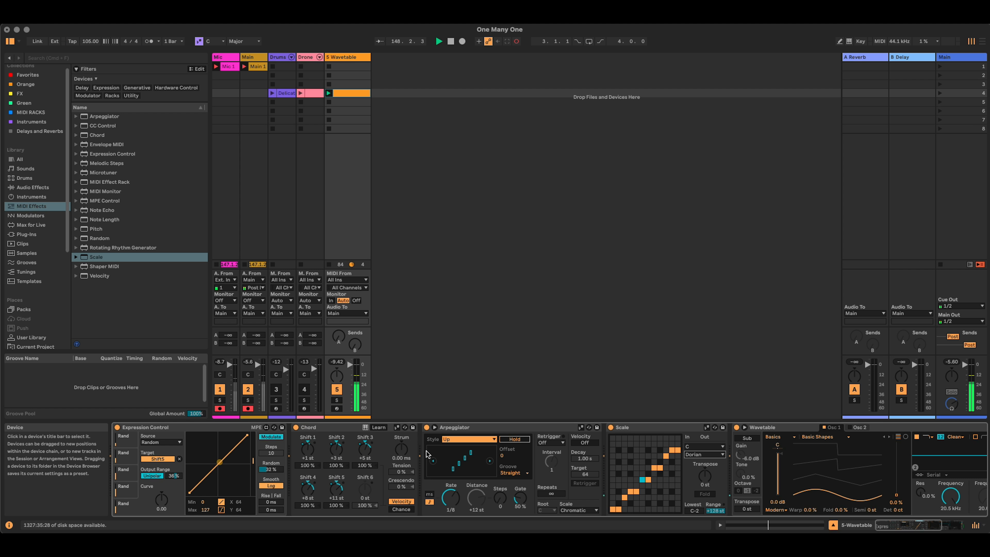
Turn on the Drone track, play its clip to hear it with the arpeggio, and stop the clip
{"action": "left_click", "coordinate": [301, 94]}
{"action": "left_click", "coordinate": [304, 390]}
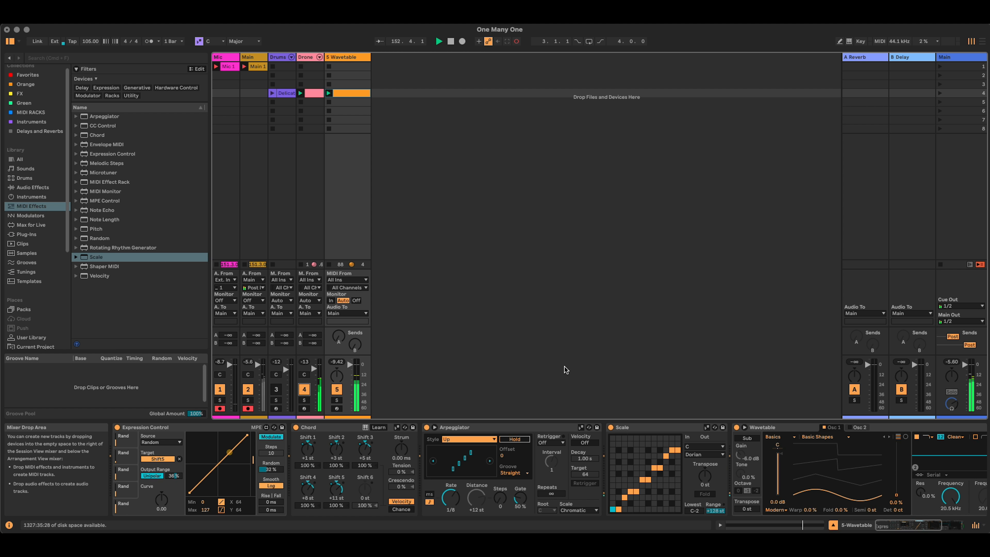
{"action": "left_click", "coordinate": [300, 102]}
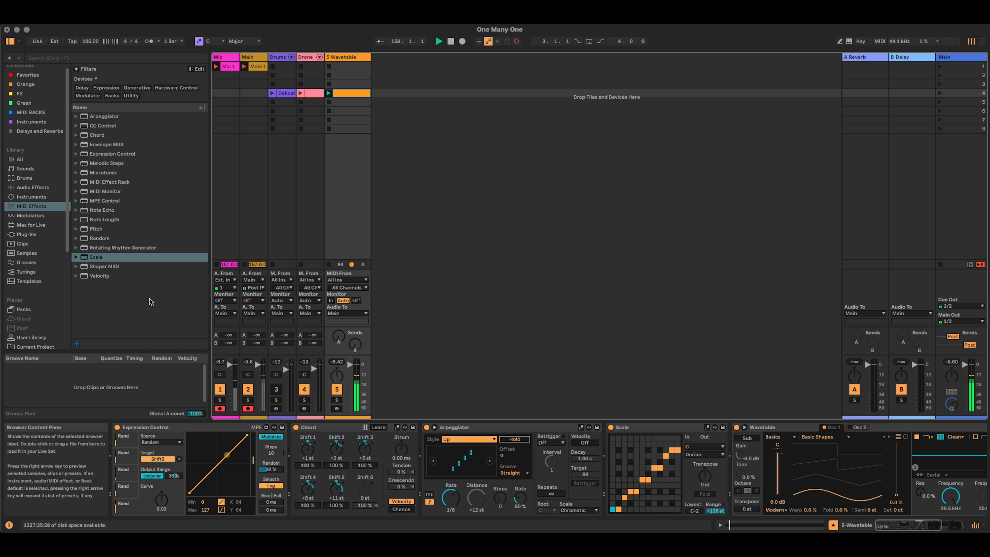
Insert the Envelope MIDI device at the start of the chain, before Expression Control
{"action": "left_click", "coordinate": [108, 144]}
{"action": "mouse_move", "coordinate": [113, 159]}
{"action": "left_mouse_down"}
{"action": "mouse_move", "coordinate": [142, 422]}
{"action": "mouse_move", "coordinate": [117, 455]}
{"action": "left_mouse_up"}
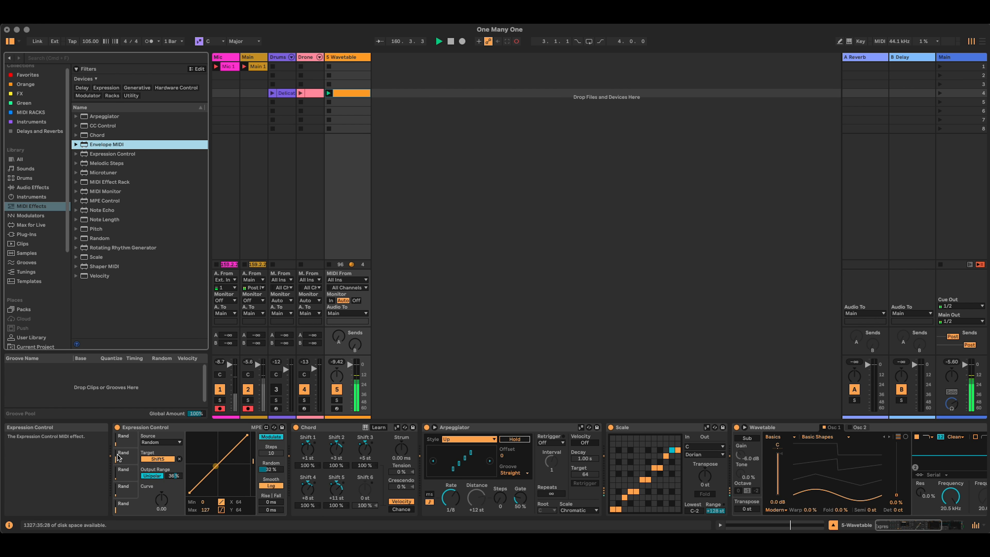
{"action": "left_click_drag", "start_coordinate": [98, 146], "coordinate": [113, 453]}
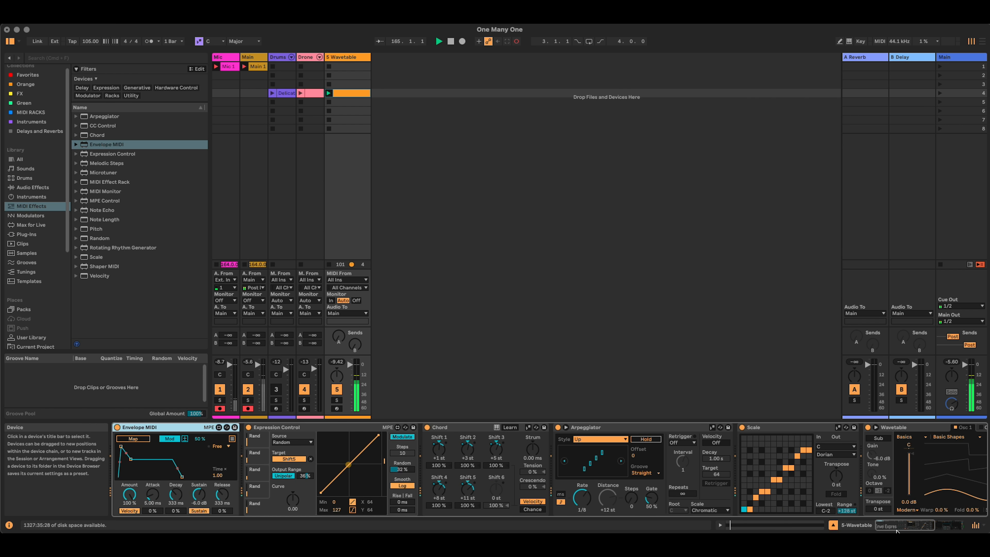
Lower Wavetable's filter 1 frequency to 941 Hz and reshape Env 2 with a shorter decay and 0% sustain
{"action": "left_click", "coordinate": [932, 527]}
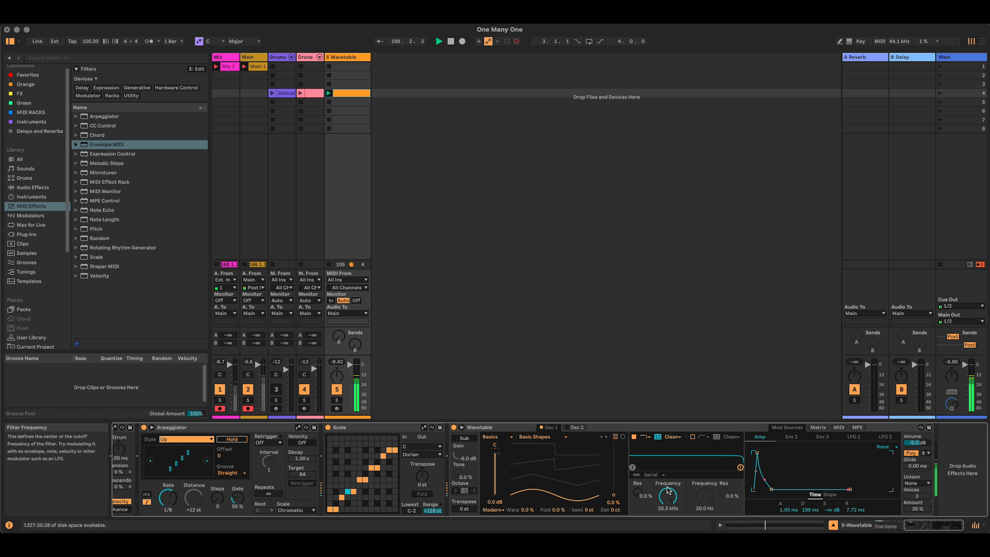
{"action": "left_click_drag", "start_coordinate": [668, 496], "coordinate": [668, 514]}
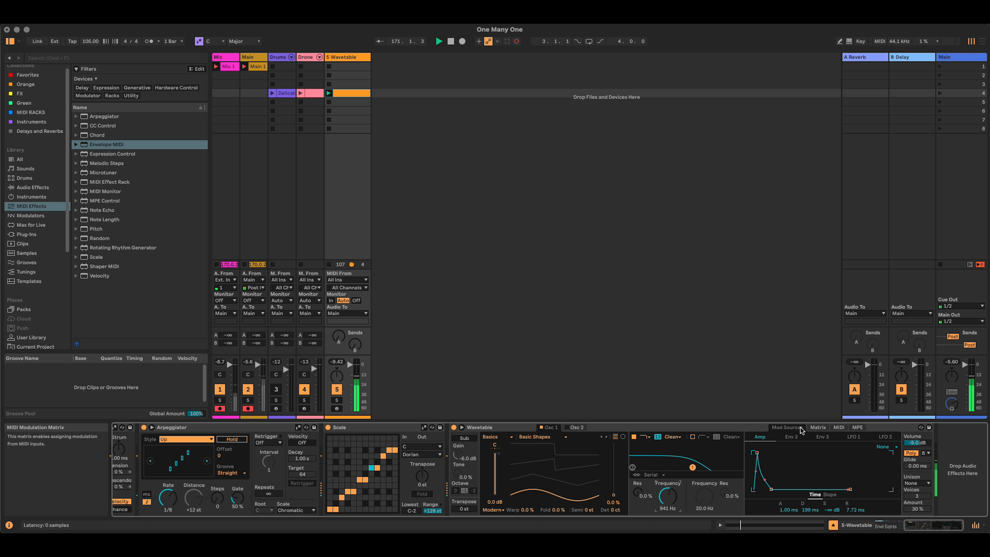
{"action": "left_click", "coordinate": [812, 428]}
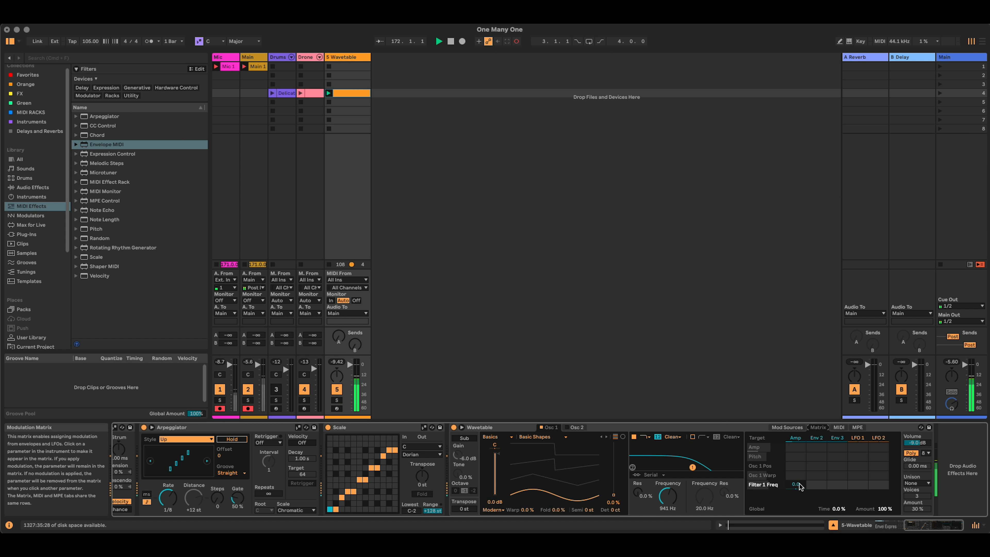
{"action": "left_click", "coordinate": [813, 437]}
{"action": "left_click_drag", "start_coordinate": [781, 470], "coordinate": [774, 489]}
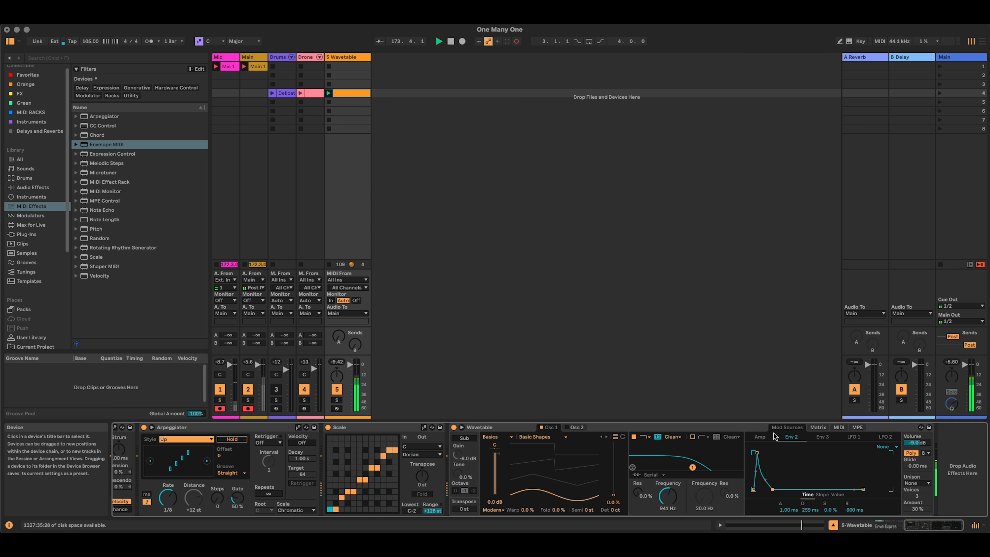
Set the Amp envelope's modulation amount for Filter 1 Freq to 64 in Wavetable's modulation matrix
{"action": "left_click", "coordinate": [818, 427]}
{"action": "left_click_drag", "start_coordinate": [798, 488], "coordinate": [798, 475]}
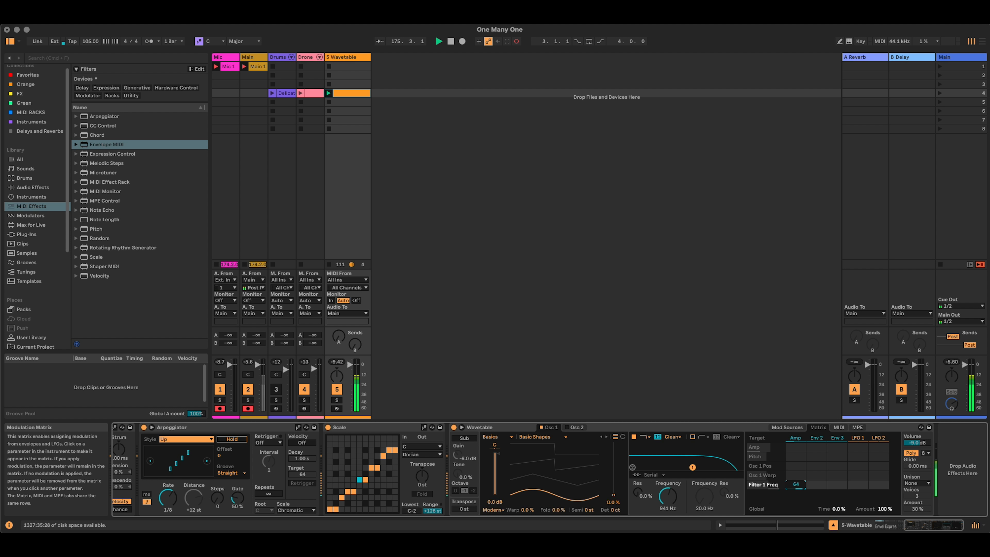
Set Env 2's decay to 111 ms and attack to 4.09 ms, and lower Wavetable's filter 1 frequency to 202 Hz
{"action": "left_click", "coordinate": [824, 438]}
{"action": "left_click_drag", "start_coordinate": [772, 488], "coordinate": [767, 488]}
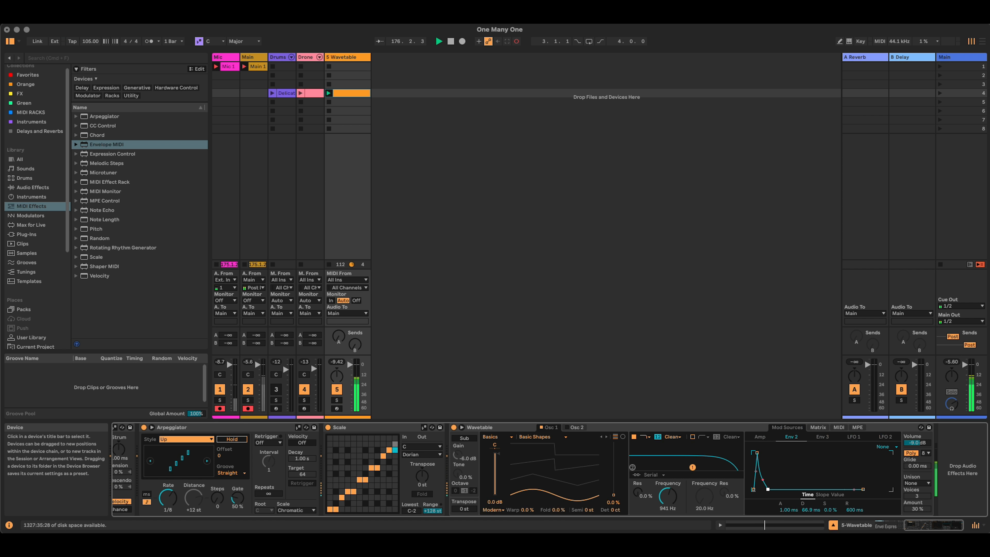
{"action": "left_click_drag", "start_coordinate": [668, 496], "coordinate": [668, 521]}
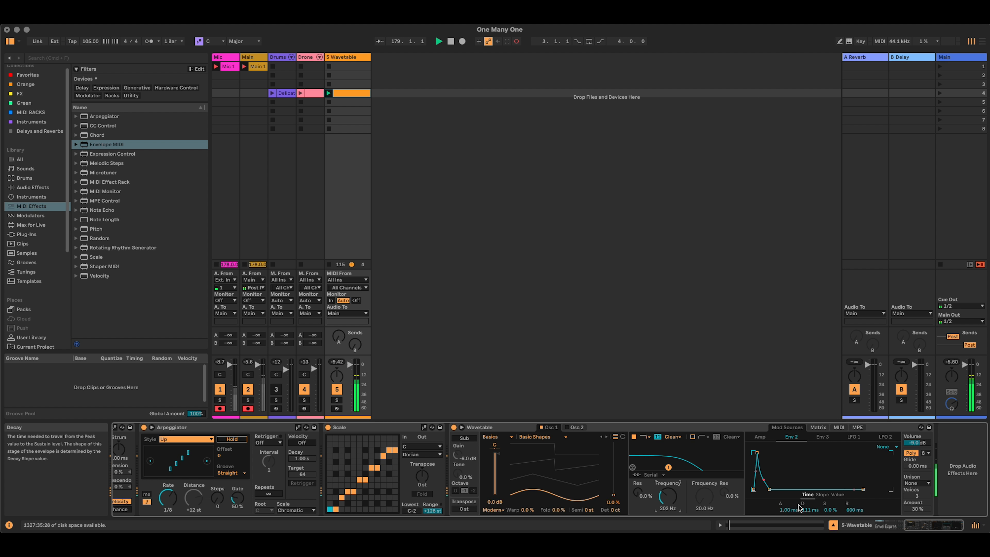
{"action": "left_click_drag", "start_coordinate": [756, 453], "coordinate": [759, 452]}
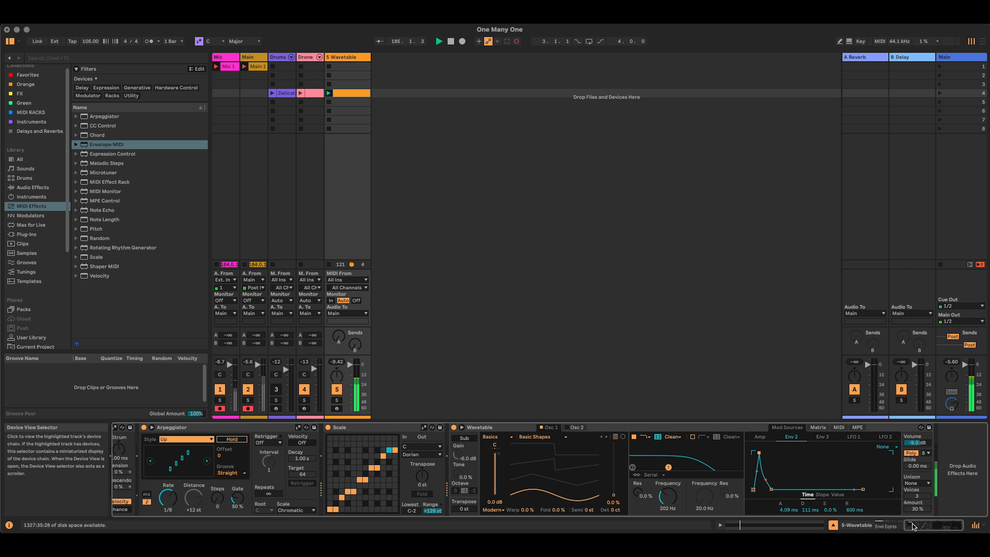
Rename the Expression Control device as Chord Notes and collapse both it and the Chord device
{"action": "scroll", "coordinate": [553, 480], "scroll_direction": "left", "scroll_amount": 5}
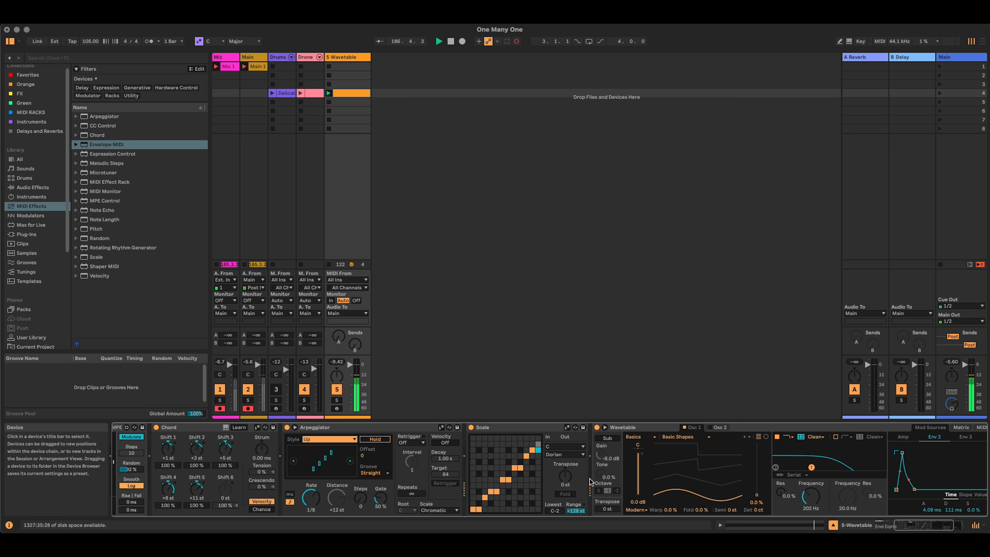
{"action": "left_click", "coordinate": [885, 523]}
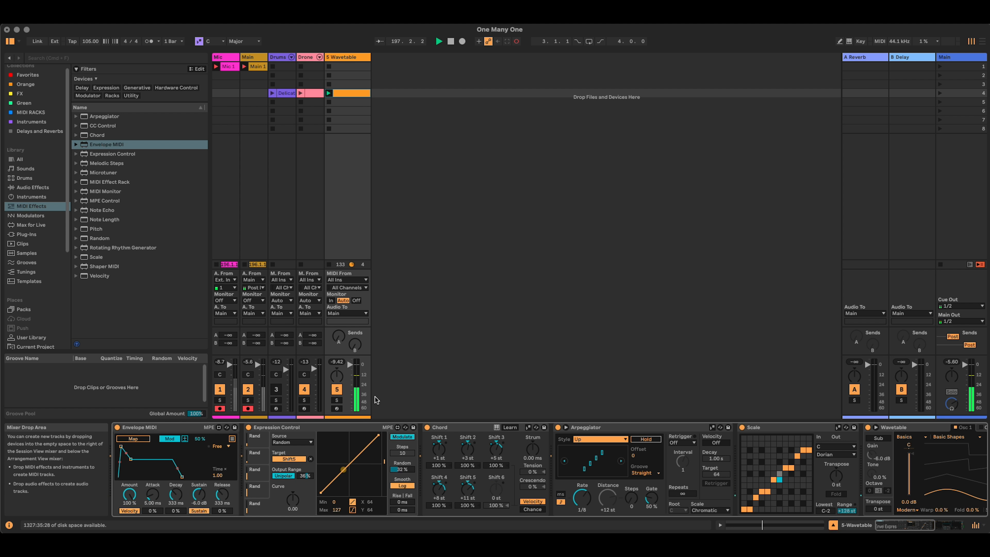
{"action": "left_click", "coordinate": [287, 427]}
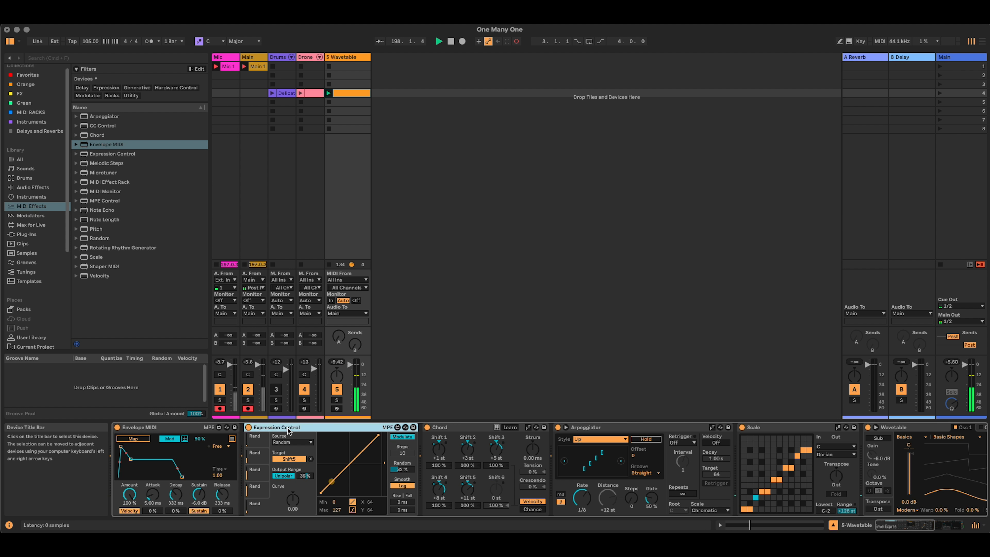
{"action": "key", "text": "super+r"}
{"action": "type", "text": "Chord Notes"}
{"action": "double_click", "coordinate": [290, 427]}
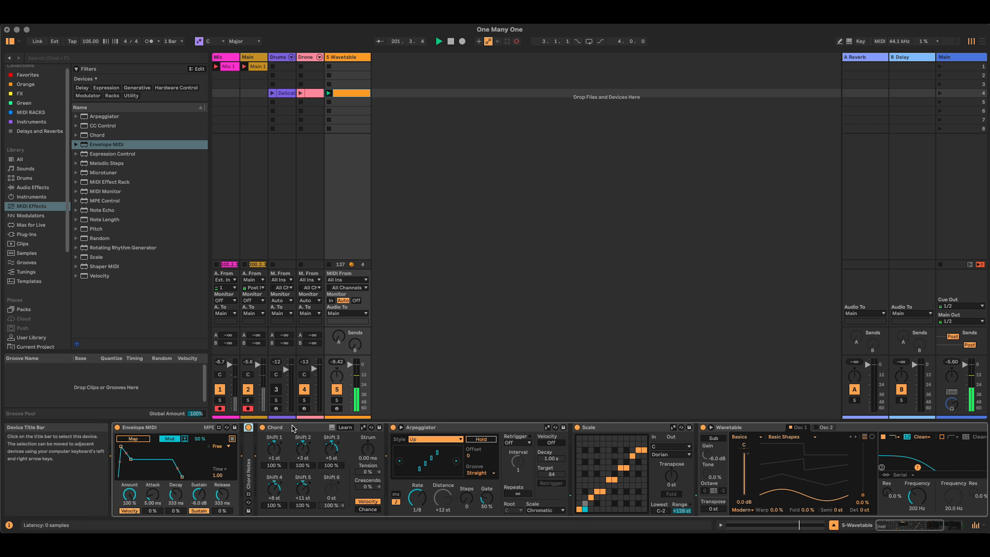
{"action": "double_click", "coordinate": [293, 428]}
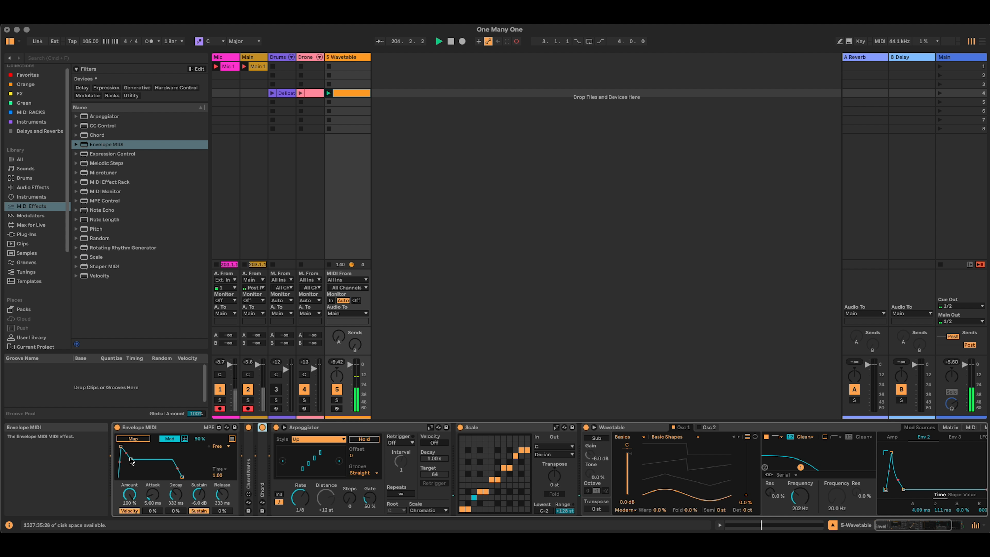
Lower Envelope MIDI's sustain to -inf dB with a decay of about 666 ms, and switch the Arpeggiator rate to free milliseconds
{"action": "left_click_drag", "start_coordinate": [130, 467], "coordinate": [133, 477]}
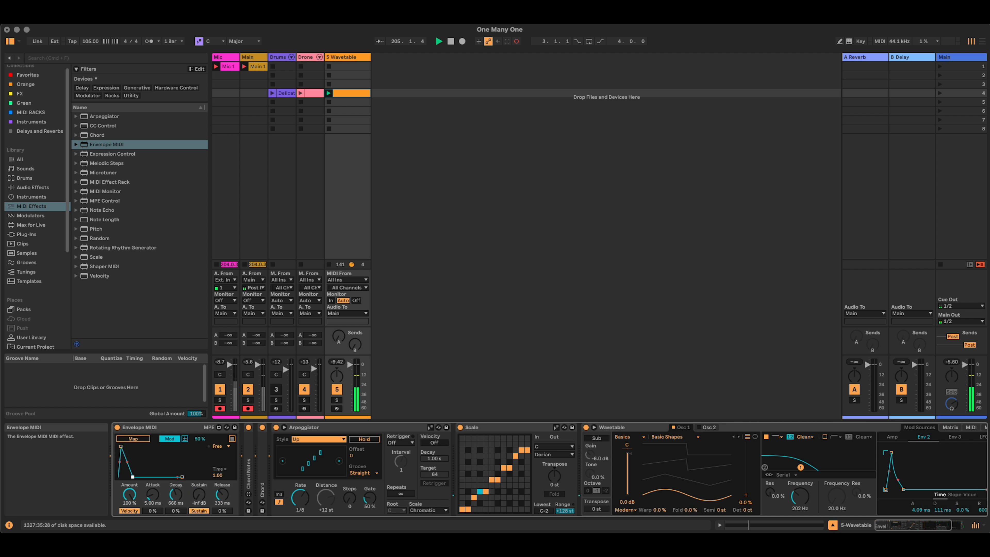
{"action": "left_click", "coordinate": [279, 494]}
{"action": "left_click_drag", "start_coordinate": [300, 499], "coordinate": [300, 479]}
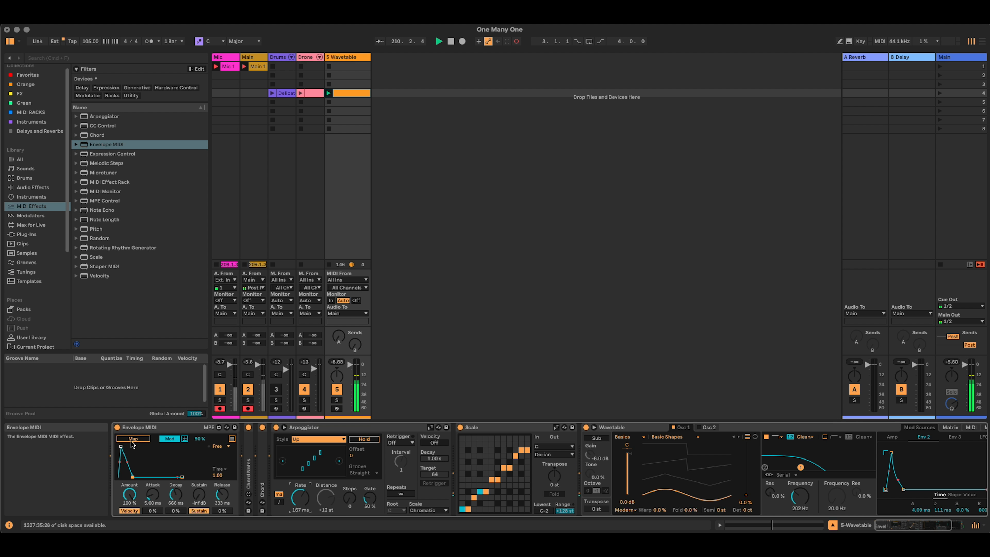
Map Envelope MIDI to the Arpeggiator's Free Rate with a -65% modulation amount, and slow the rate to 464 ms
{"action": "left_click", "coordinate": [304, 503]}
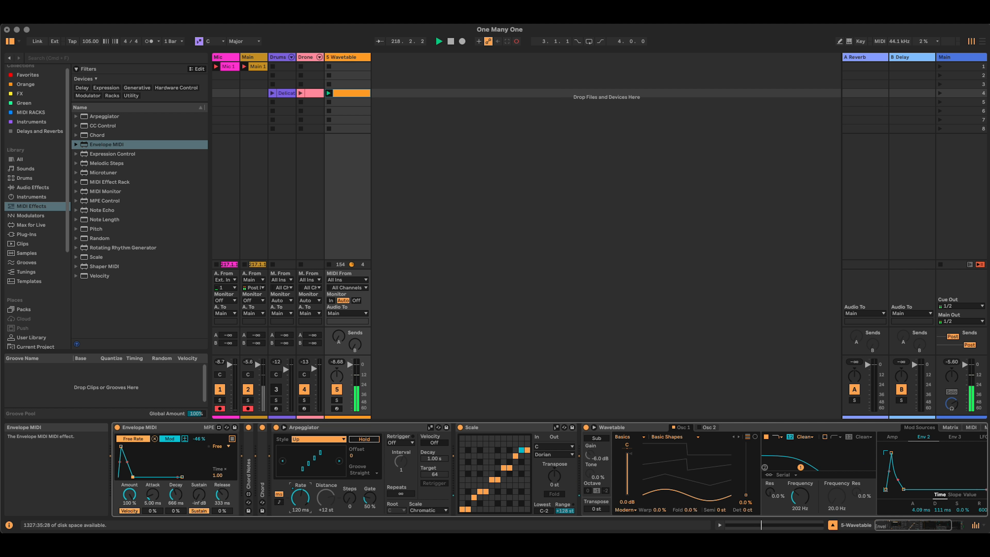
{"action": "left_click_drag", "start_coordinate": [301, 498], "coordinate": [300, 499]}
{"action": "left_click_drag", "start_coordinate": [200, 439], "coordinate": [200, 425]}
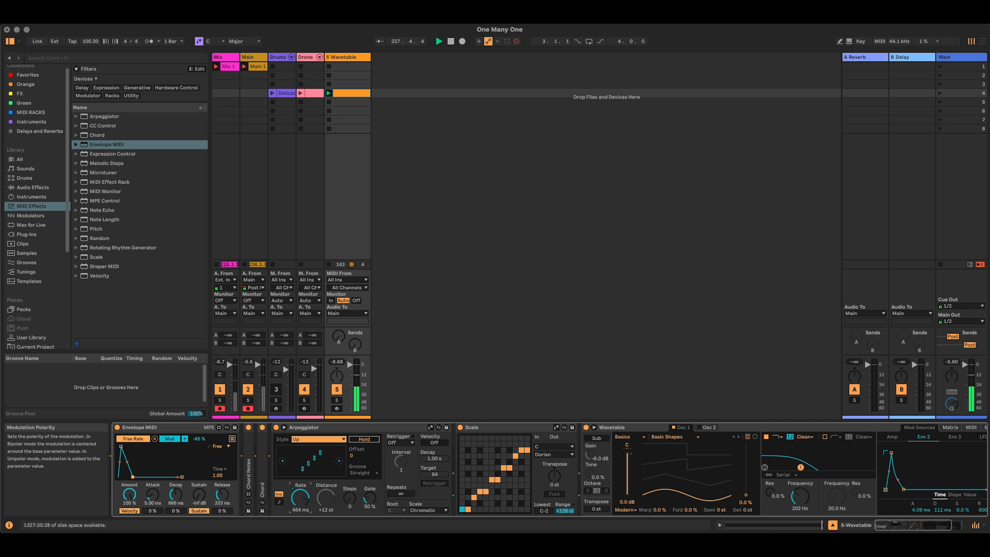
Fine-tune Envelope MIDI's modulation amount to -65% and lengthen its decay to 2.09 s with a 35% slope
{"action": "left_click_drag", "start_coordinate": [196, 439], "coordinate": [196, 443]}
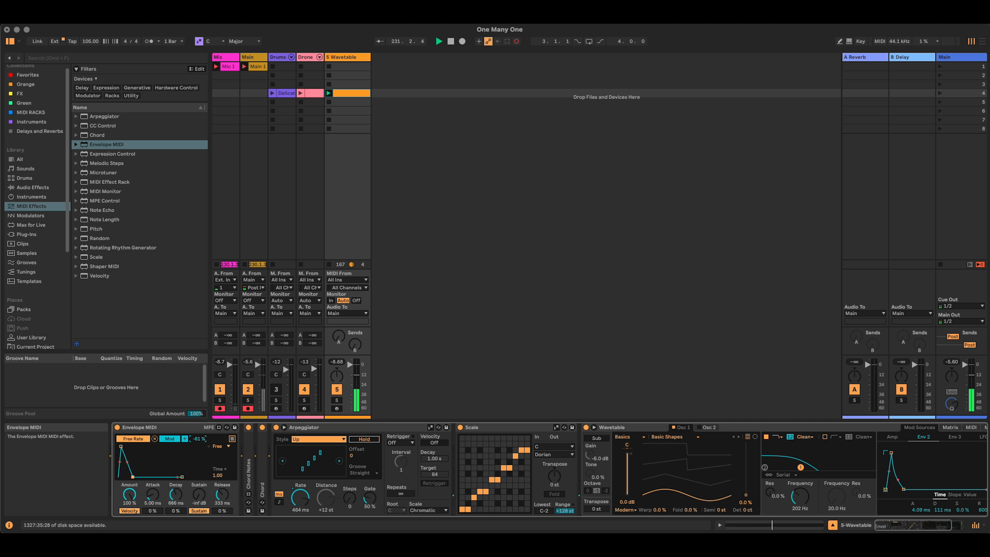
{"action": "left_click_drag", "start_coordinate": [199, 439], "coordinate": [199, 441]}
{"action": "left_click_drag", "start_coordinate": [175, 494], "coordinate": [176, 476]}
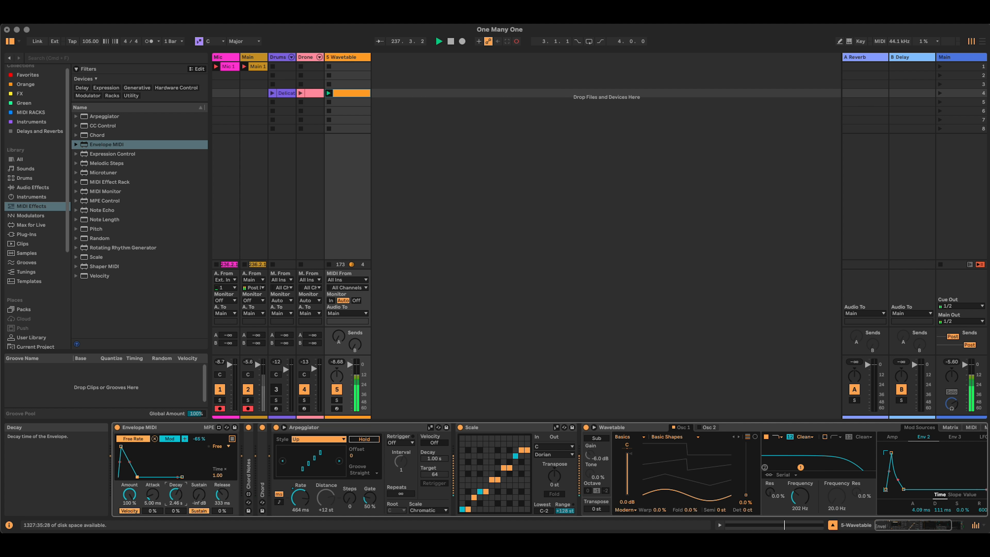
{"action": "left_click_drag", "start_coordinate": [176, 476], "coordinate": [175, 477]}
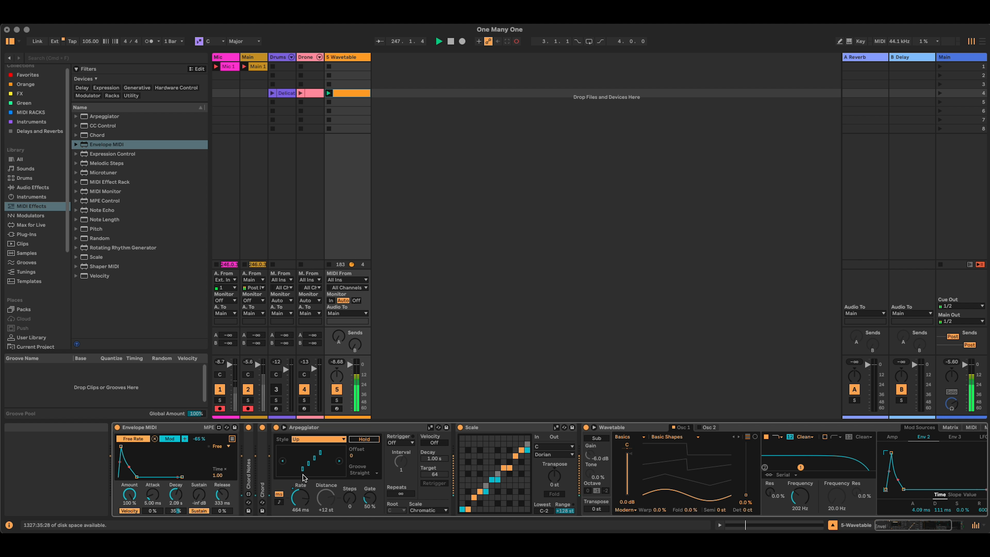
Set the Arpeggiator's transpose Distance to +2 st and insert the Velocity MIDI effect between Scale and Wavetable
{"action": "mouse_move", "coordinate": [352, 504]}
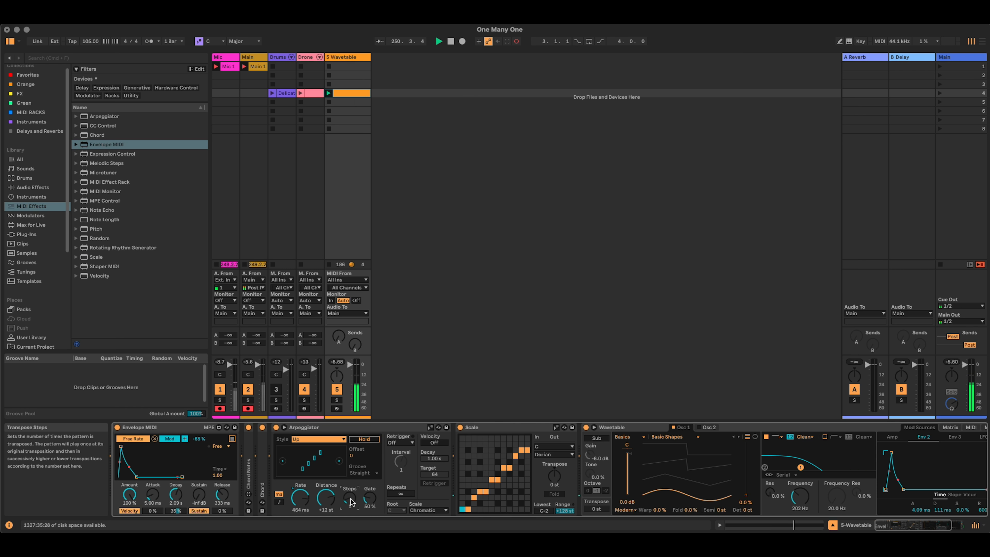
{"action": "left_click_drag", "start_coordinate": [326, 498], "coordinate": [326, 518]}
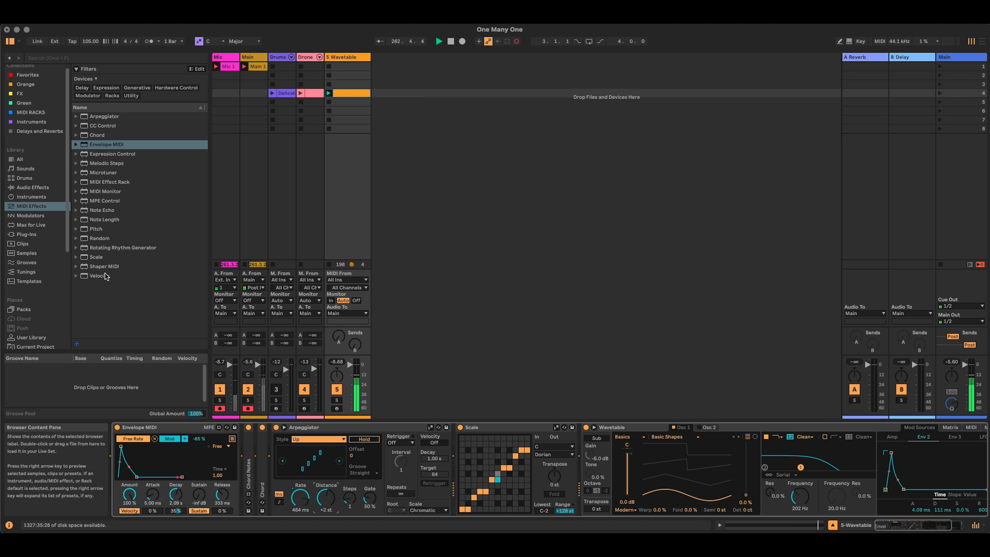
{"action": "left_click_drag", "start_coordinate": [92, 278], "coordinate": [582, 469]}
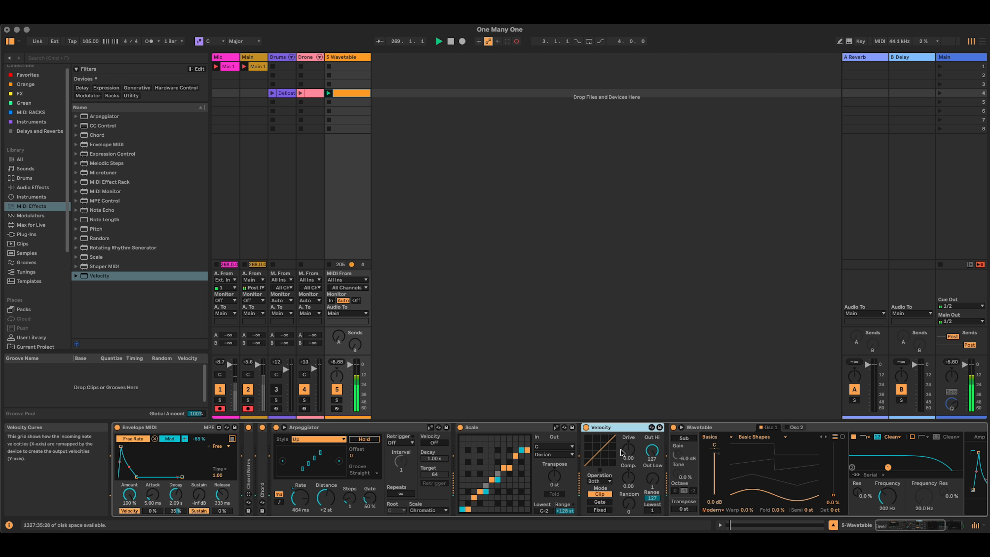
Map Envelope MIDI's second modulation slot to the Velocity device's Out Hi at 50%, and lower Out Hi to 40
{"action": "left_click", "coordinate": [233, 439]}
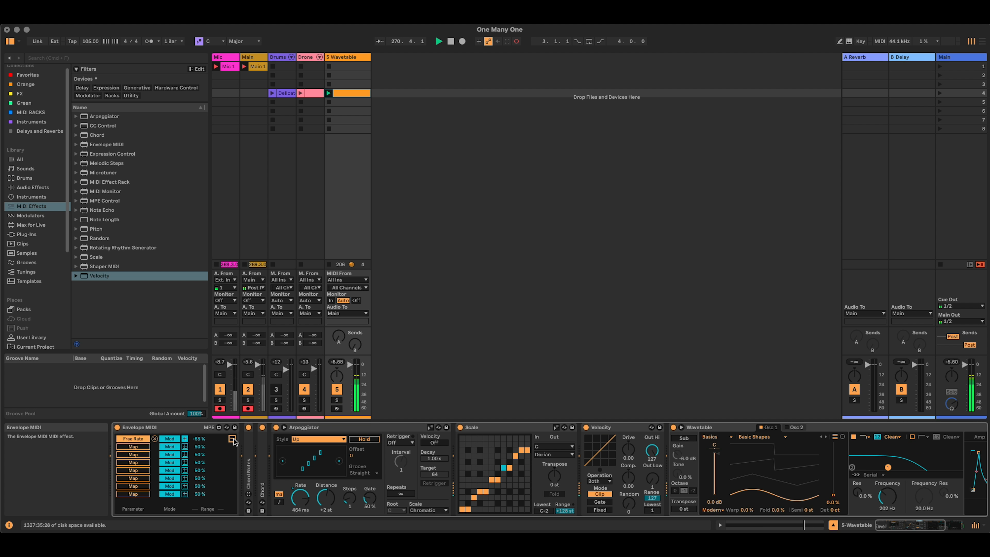
{"action": "left_click", "coordinate": [134, 447]}
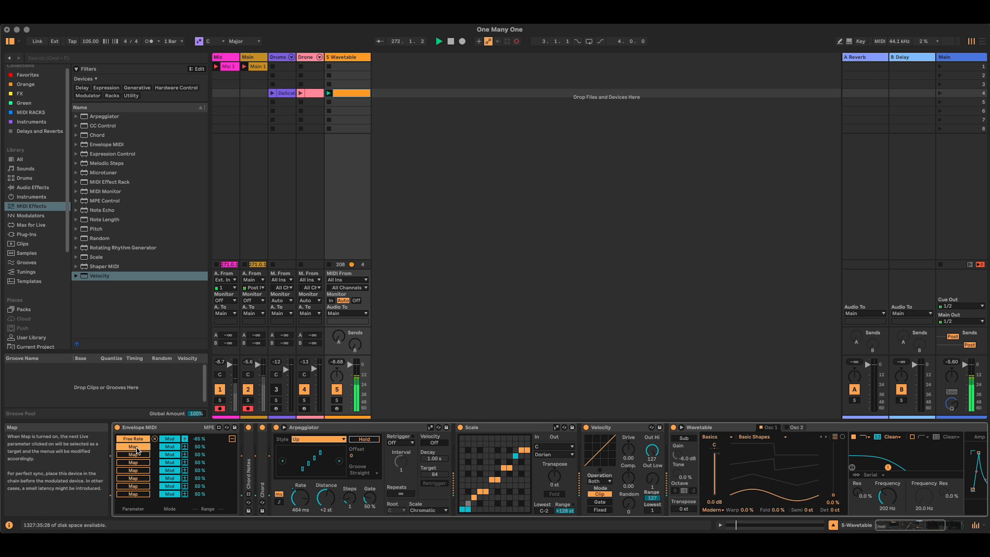
{"action": "left_click", "coordinate": [656, 455]}
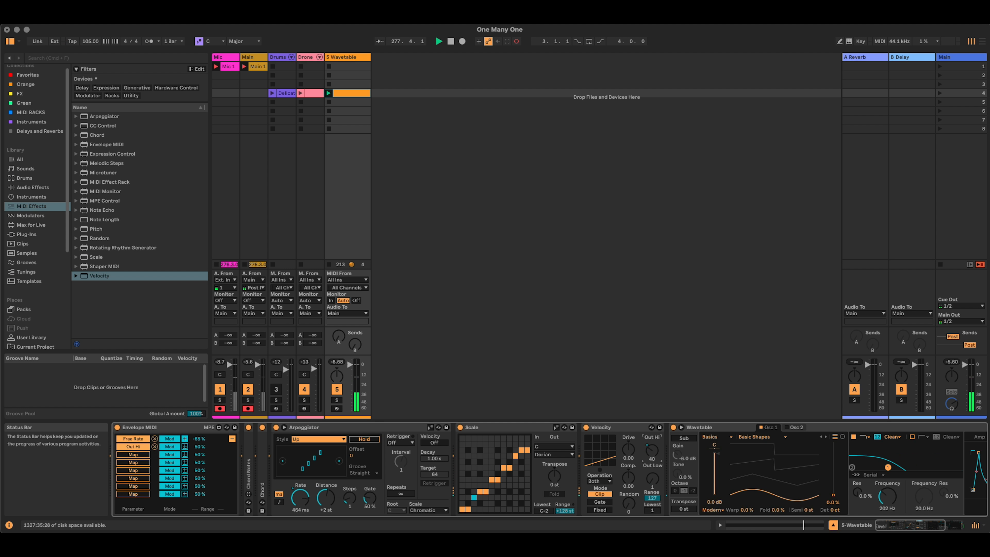
In Wavetable's MIDI matrix, set velocity modulation of Amp to 78 and of Filter 1 Freq to 45
{"action": "left_click", "coordinate": [913, 529]}
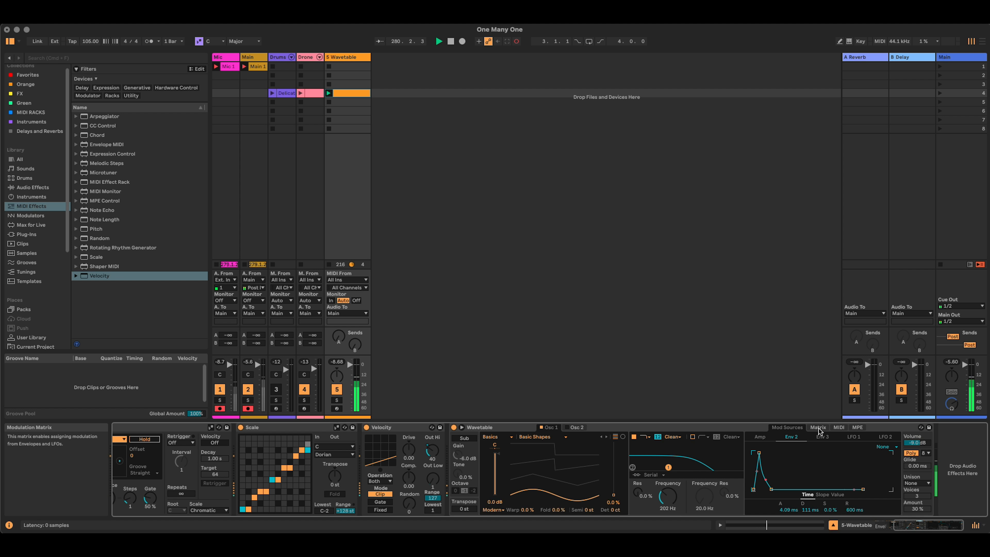
{"action": "left_click", "coordinate": [819, 428]}
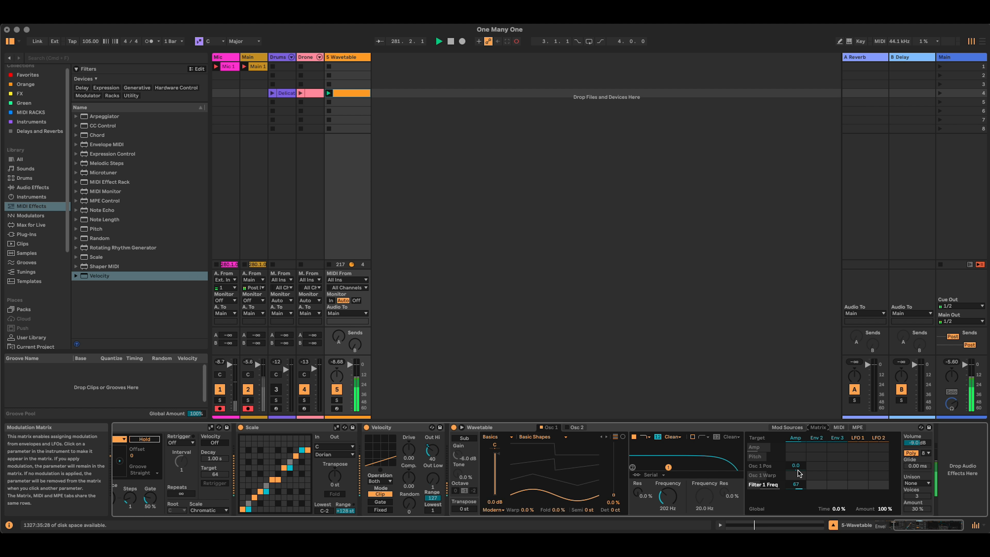
{"action": "left_click", "coordinate": [839, 427]}
{"action": "left_click_drag", "start_coordinate": [798, 448], "coordinate": [798, 428]}
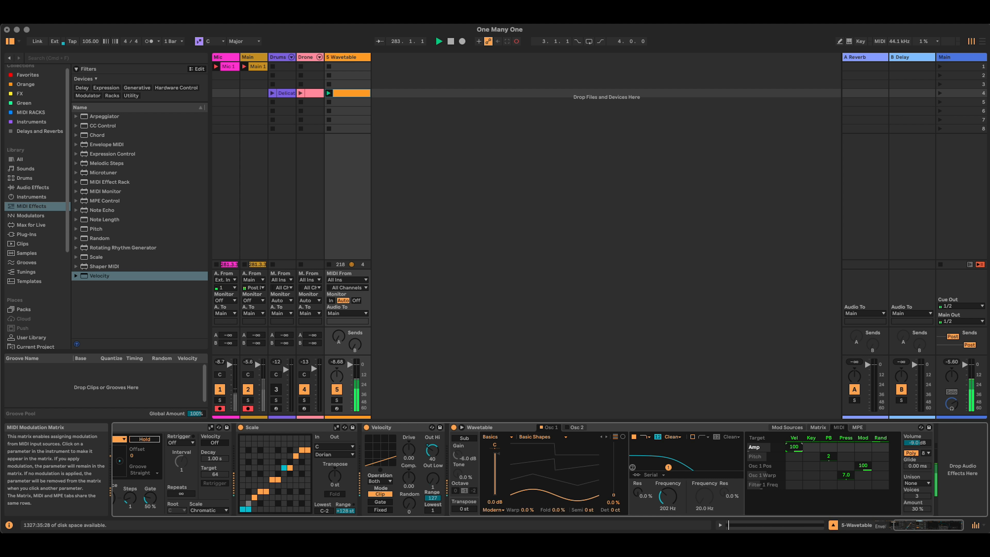
{"action": "left_click_drag", "start_coordinate": [797, 448], "coordinate": [797, 452]}
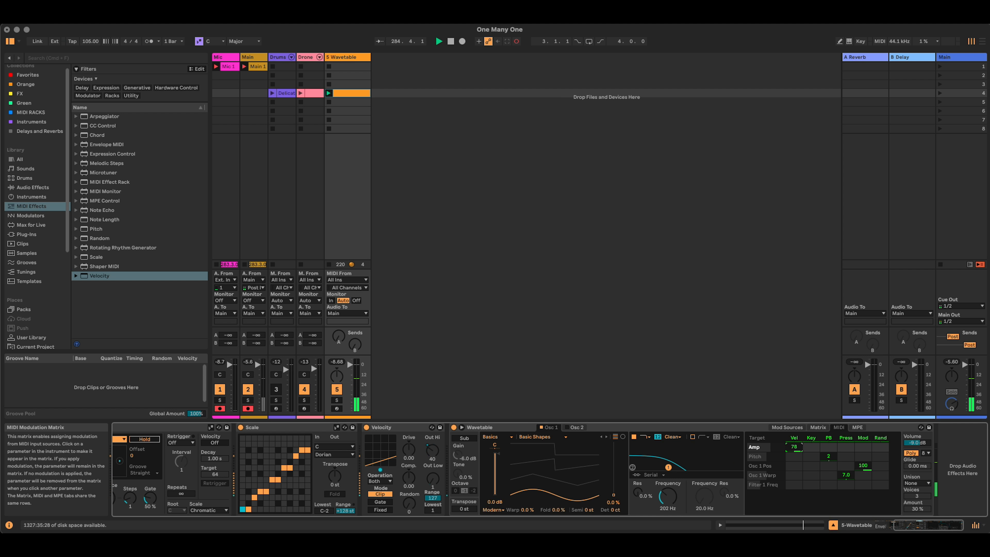
{"action": "left_click_drag", "start_coordinate": [794, 484], "coordinate": [795, 477]}
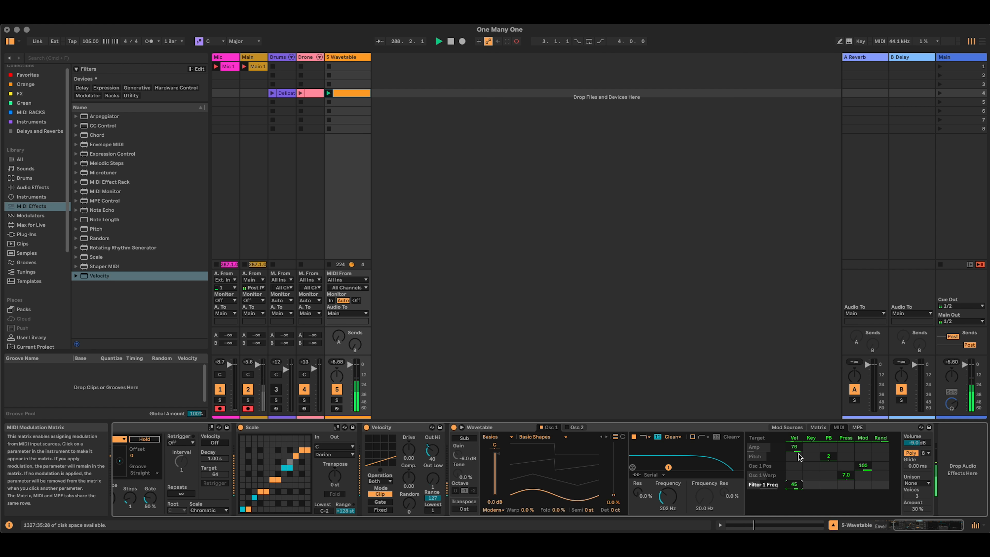
Soften the onset of Wavetable's Amp envelope by setting its attack to 4.09 ms
{"action": "left_click", "coordinate": [797, 427]}
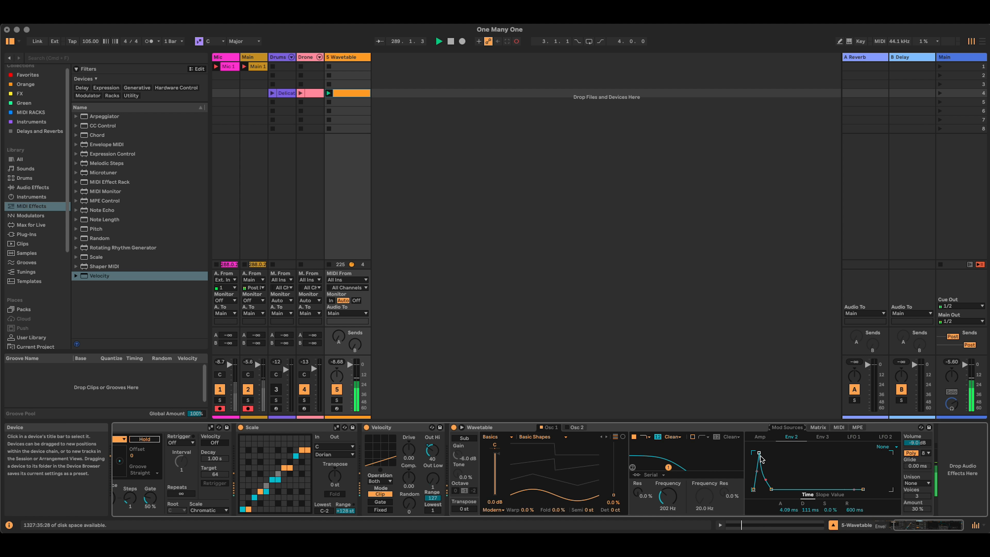
{"action": "left_click_drag", "start_coordinate": [759, 454], "coordinate": [761, 454]}
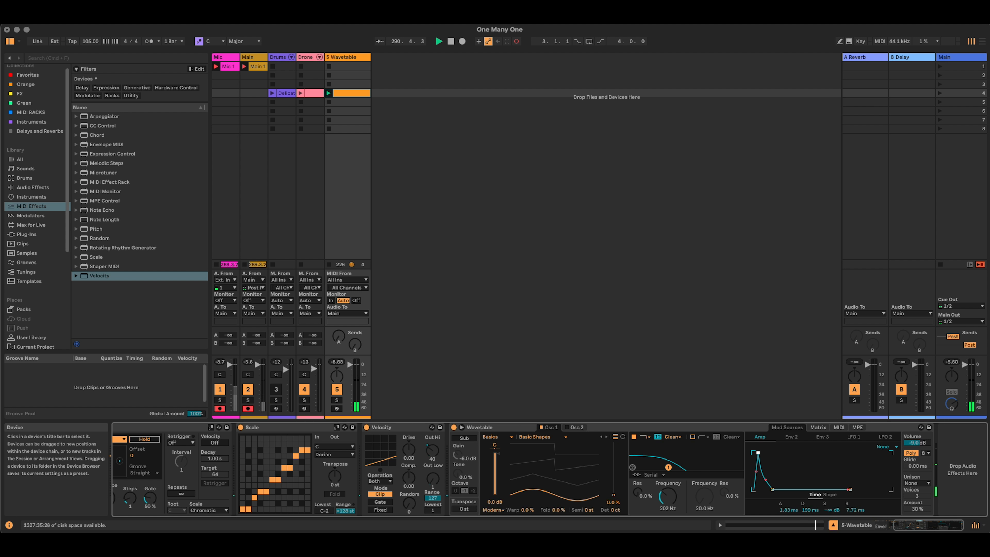
{"action": "left_click_drag", "start_coordinate": [759, 453], "coordinate": [760, 453]}
Try modulating Osc 1 Position from velocity in Wavetable's MIDI matrix, and undo that assignment
{"action": "mouse_move", "coordinate": [917, 522]}
{"action": "left_mouse_down"}
{"action": "mouse_move", "coordinate": [899, 521]}
{"action": "mouse_move", "coordinate": [910, 521]}
{"action": "left_mouse_up"}
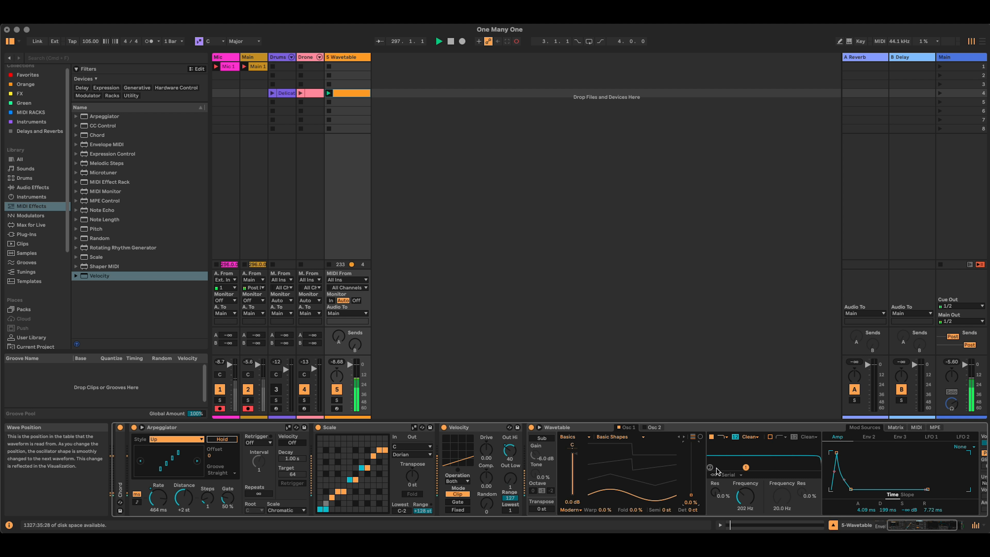
{"action": "left_click", "coordinate": [916, 427]}
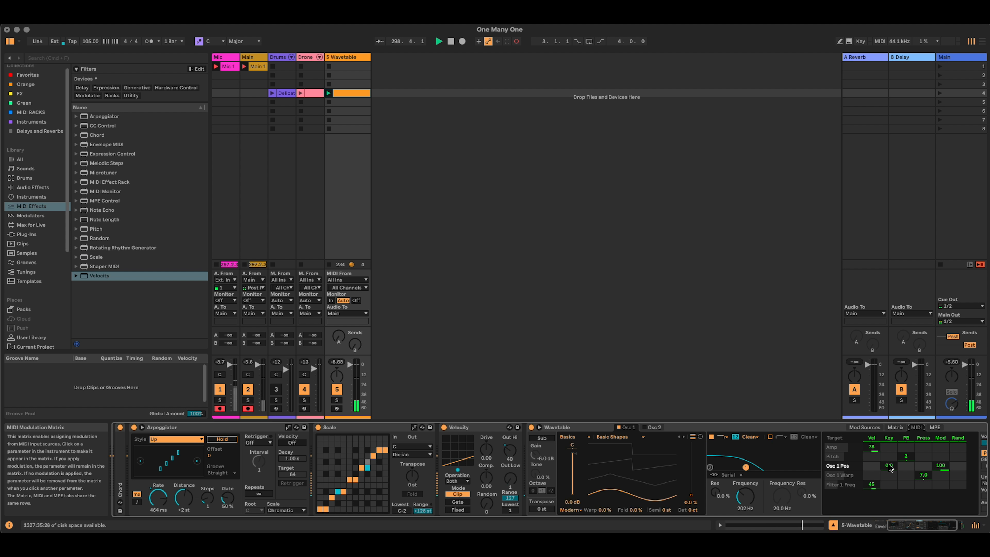
{"action": "left_click_drag", "start_coordinate": [873, 466], "coordinate": [874, 426]}
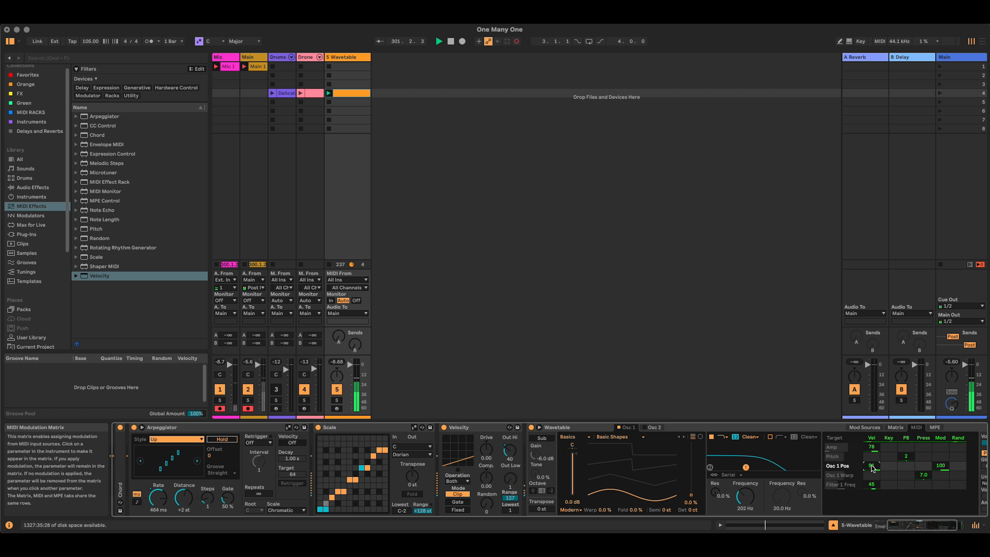
{"action": "key", "text": "super+z"}
Map Envelope MIDI's third modulation slot to Wavetable's Osc 1 Position with an 84% amount
{"action": "left_click_drag", "start_coordinate": [948, 527], "coordinate": [922, 526]}
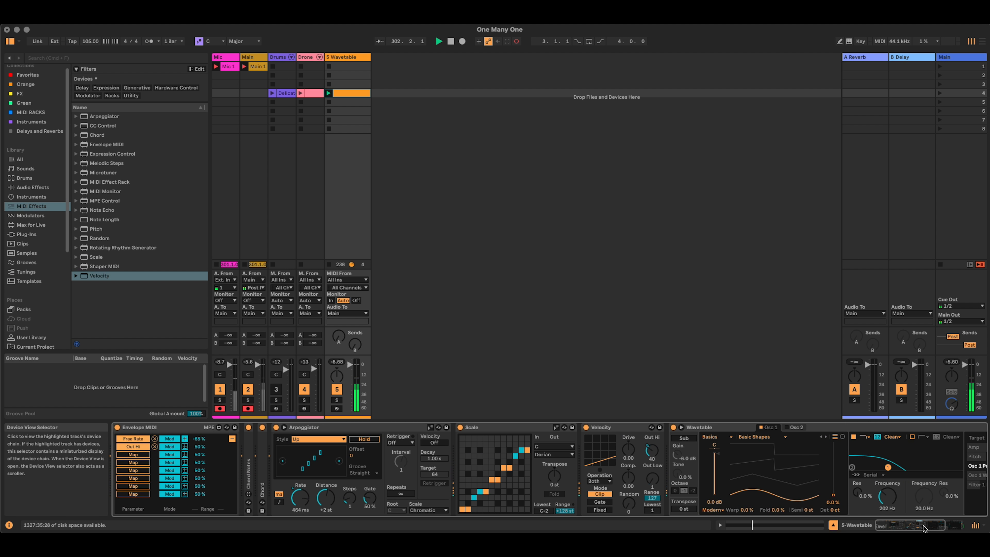
{"action": "left_click", "coordinate": [134, 454]}
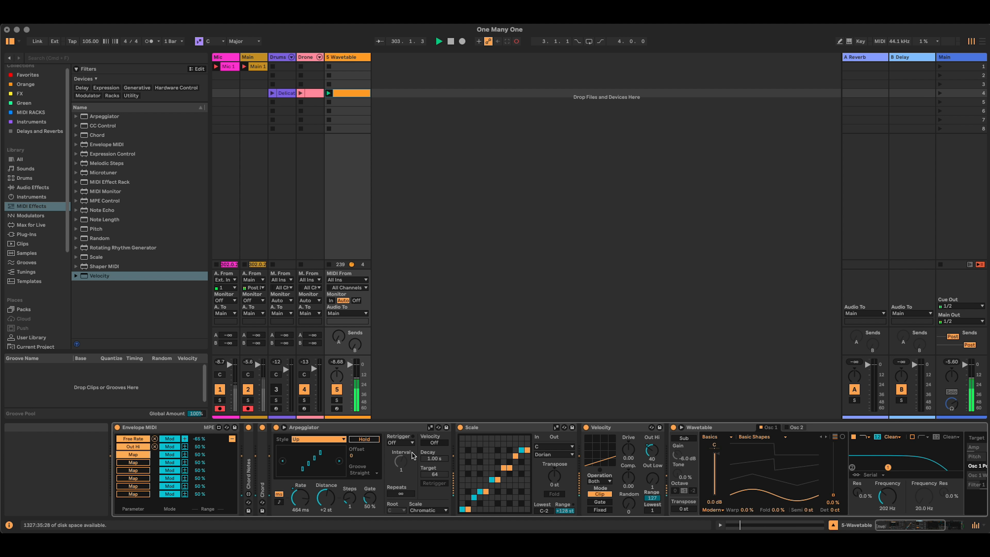
{"action": "left_click", "coordinate": [831, 495]}
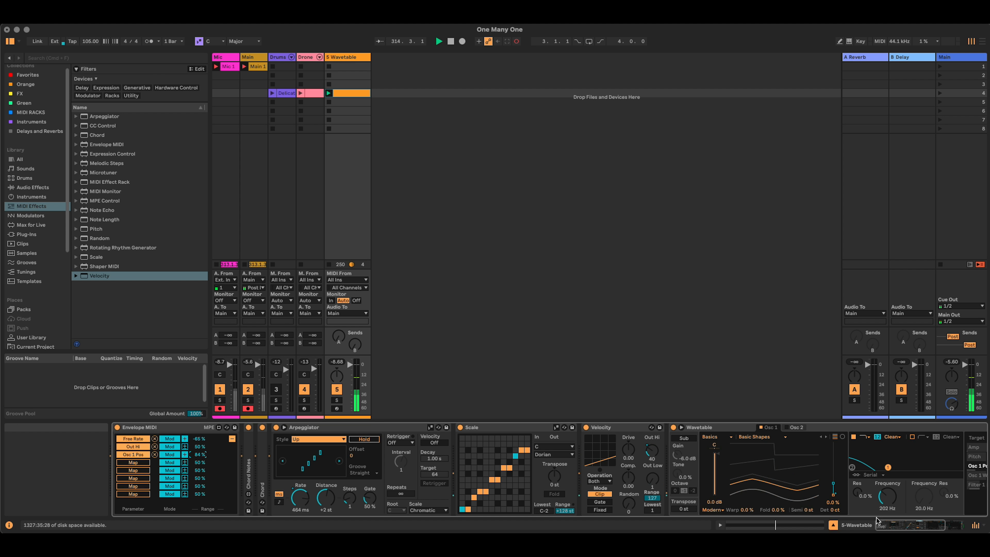
Set Wavetable's Unison mode to Classic
{"action": "left_click_drag", "start_coordinate": [895, 525], "coordinate": [919, 526]}
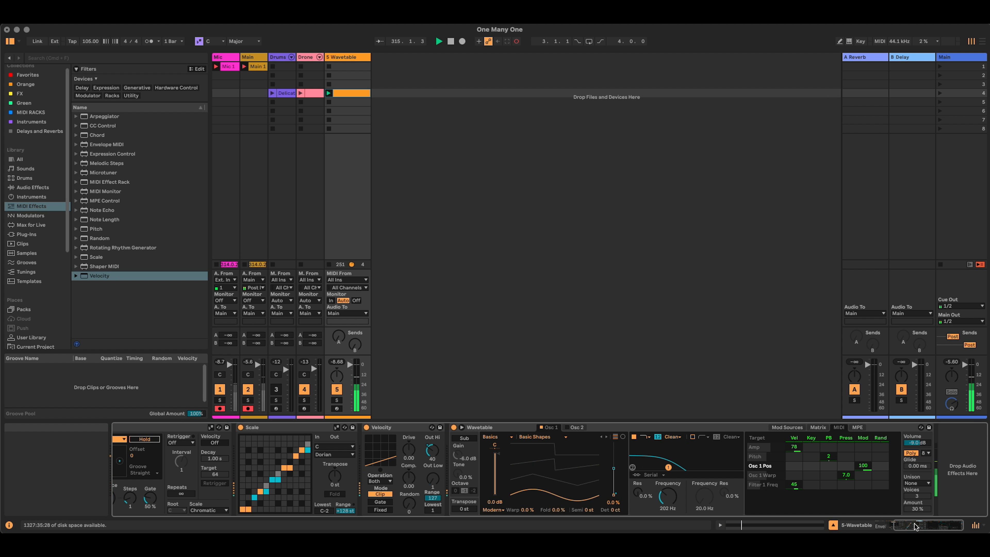
{"action": "left_click", "coordinate": [927, 483]}
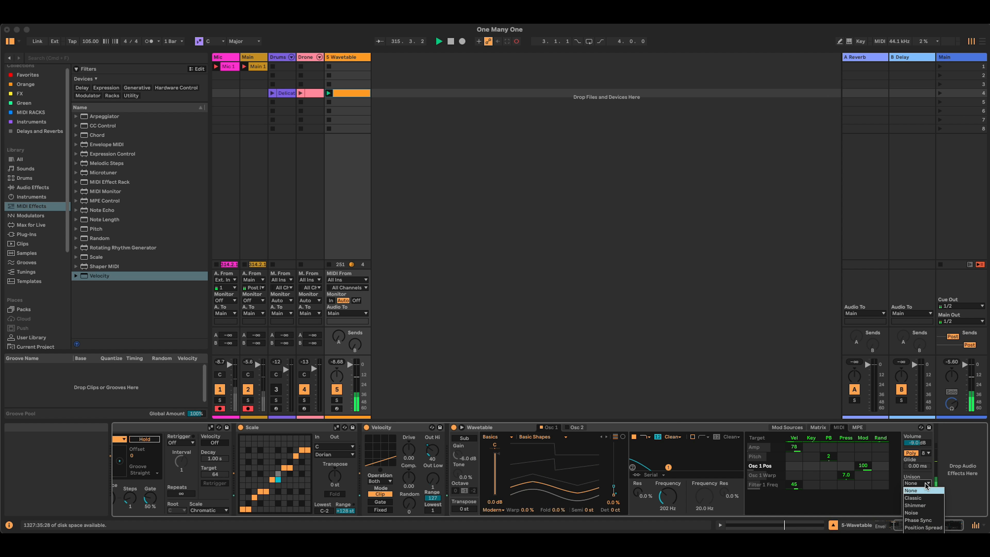
{"action": "left_click", "coordinate": [929, 499]}
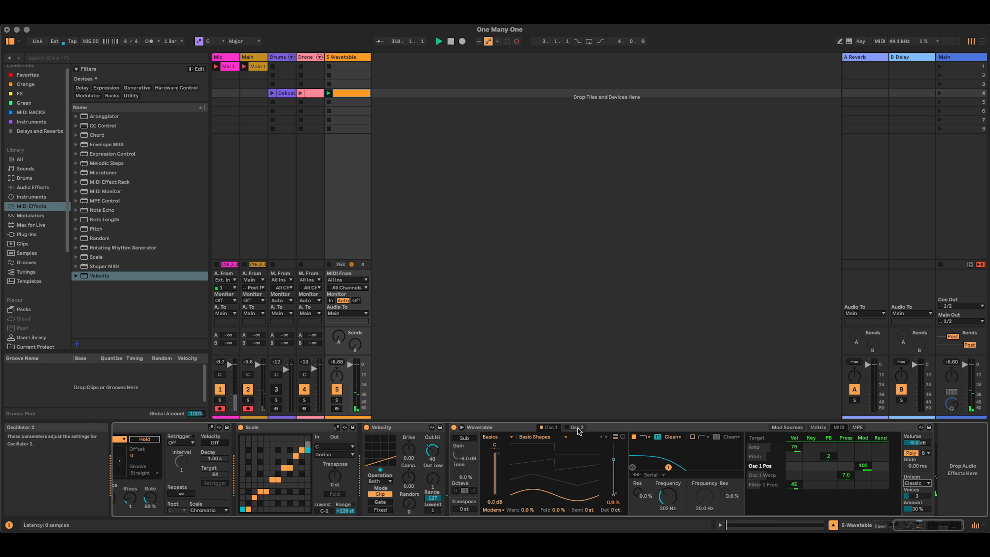
Enable Wavetable's second oscillator and transpose it by -12 semitones
{"action": "left_click_drag", "start_coordinate": [938, 525], "coordinate": [920, 525]}
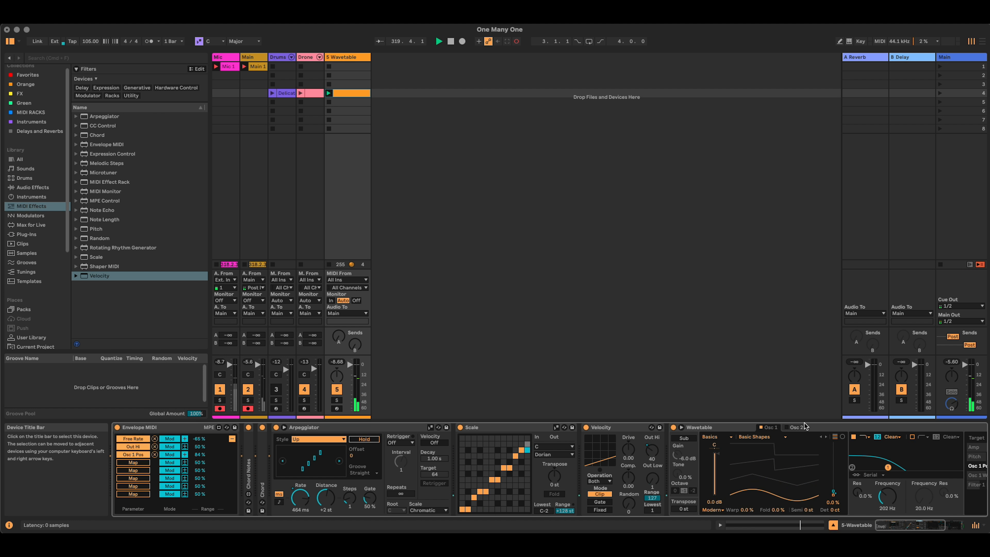
{"action": "left_click", "coordinate": [787, 427]}
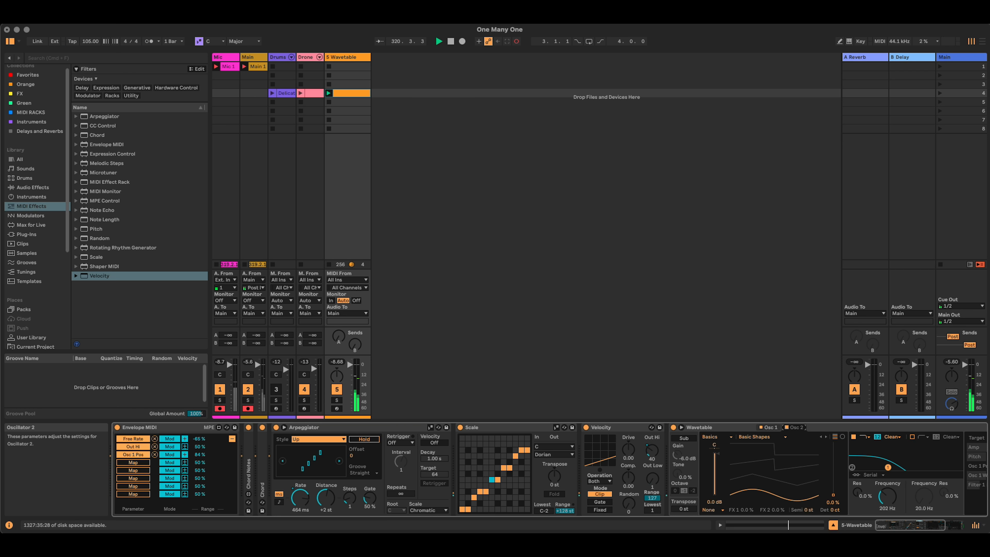
{"action": "left_click", "coordinate": [809, 510]}
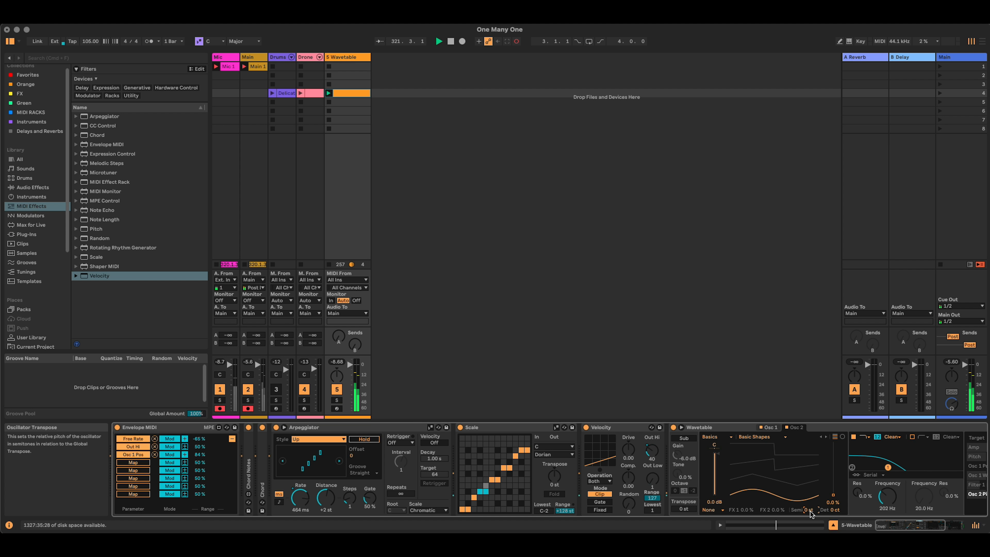
{"action": "type", "text": "-12"}
{"action": "key", "text": "Return"}
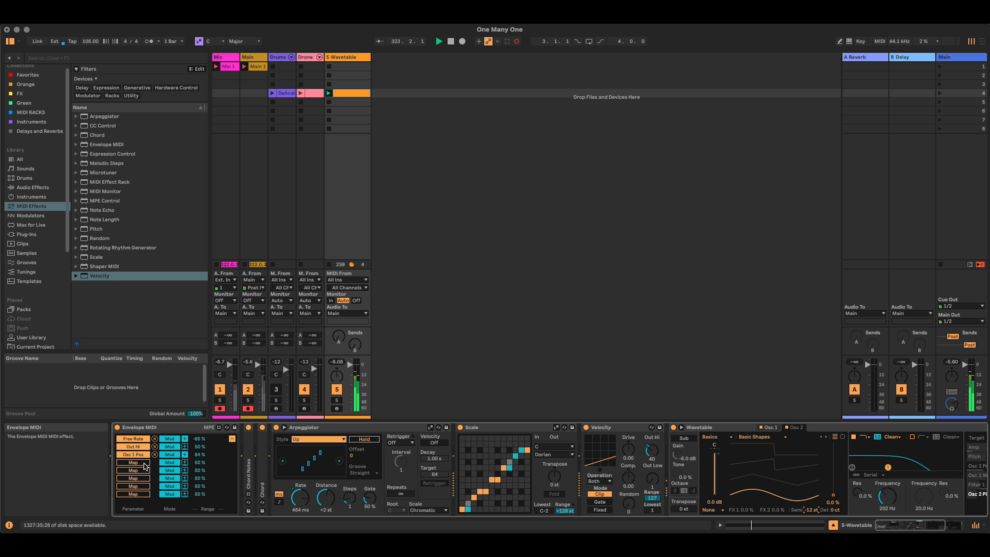
Map Envelope MIDI's fourth slot to Osc 2 Gain at 100%, and lower that gain to -inf dB
{"action": "left_click", "coordinate": [134, 464]}
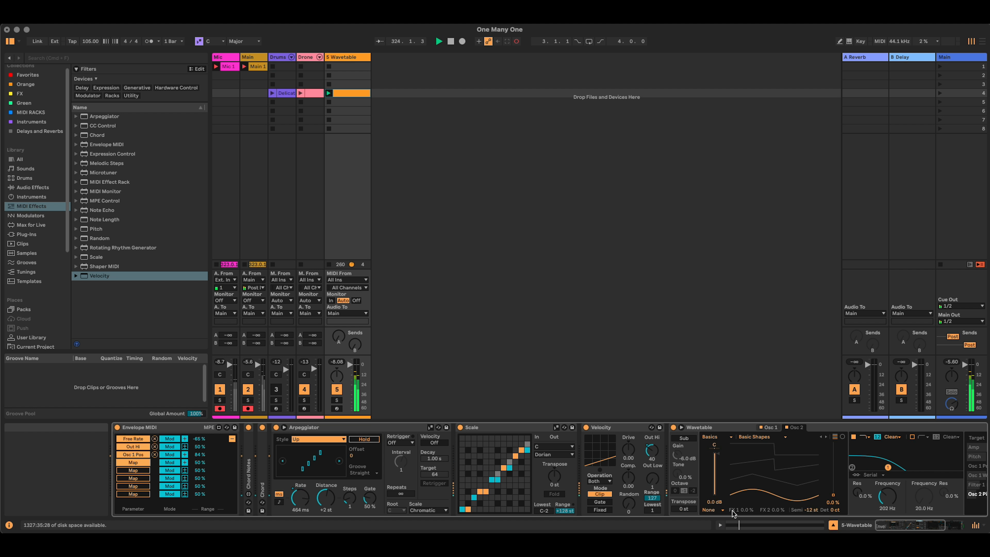
{"action": "left_click", "coordinate": [719, 460]}
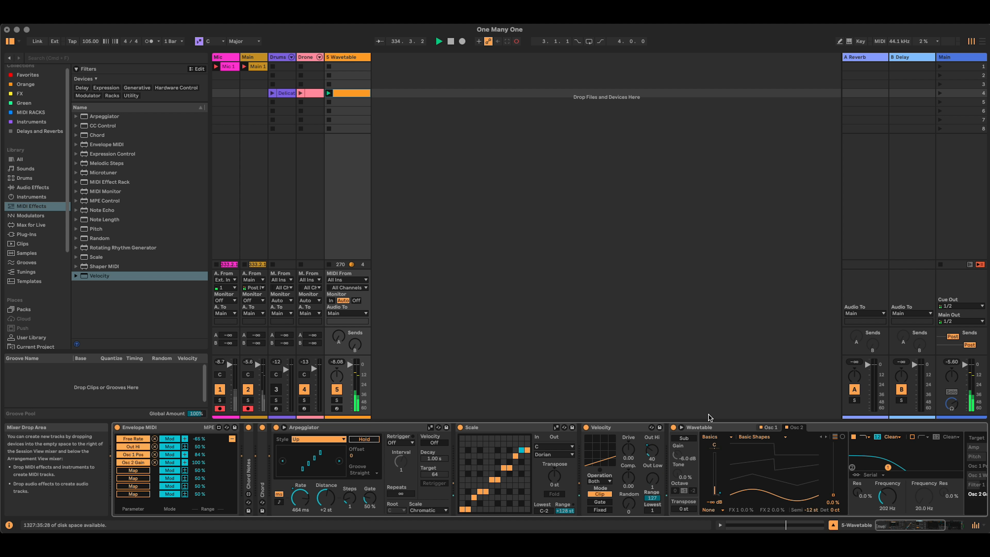
Fold the Velocity, Scale and Arpeggiator devices to free space in the device chain
{"action": "double_click", "coordinate": [616, 427]}
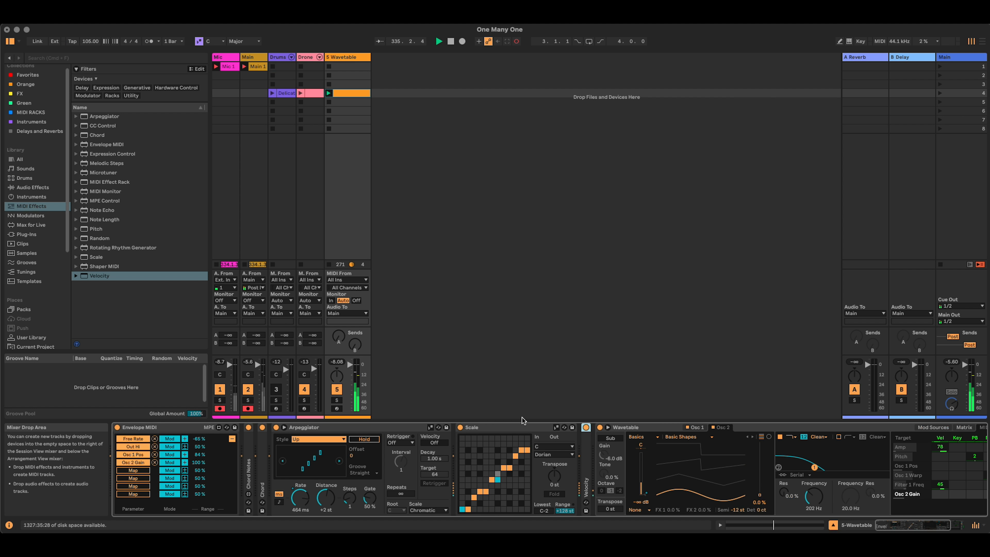
{"action": "double_click", "coordinate": [515, 427]}
{"action": "double_click", "coordinate": [304, 427]}
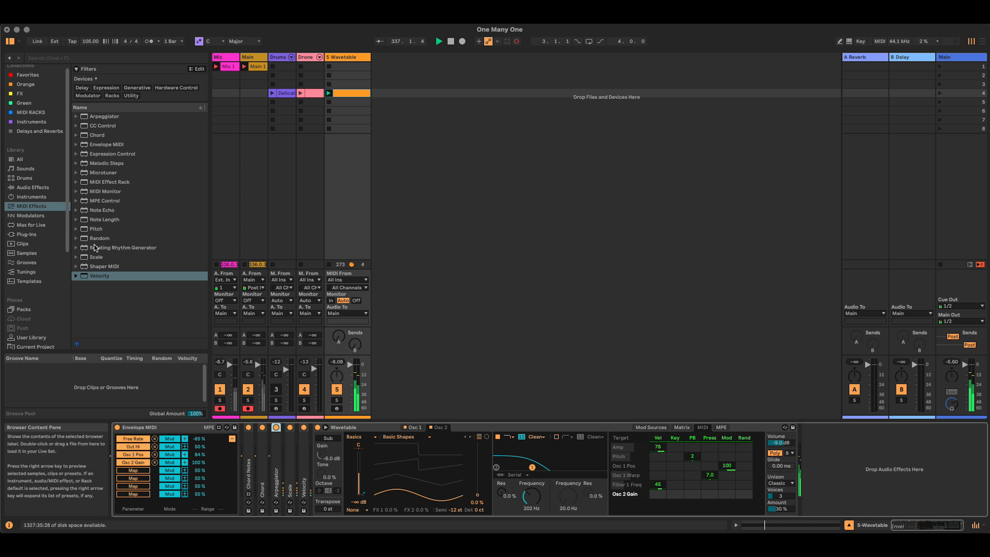
Insert the Roar audio effect after Wavetable
{"action": "left_click", "coordinate": [51, 188]}
{"action": "scroll", "coordinate": [105, 303], "scroll_direction": "down", "scroll_amount": 5}
{"action": "scroll", "coordinate": [109, 301], "scroll_direction": "down", "scroll_amount": 5}
{"action": "left_click_drag", "start_coordinate": [89, 221], "coordinate": [858, 468]}
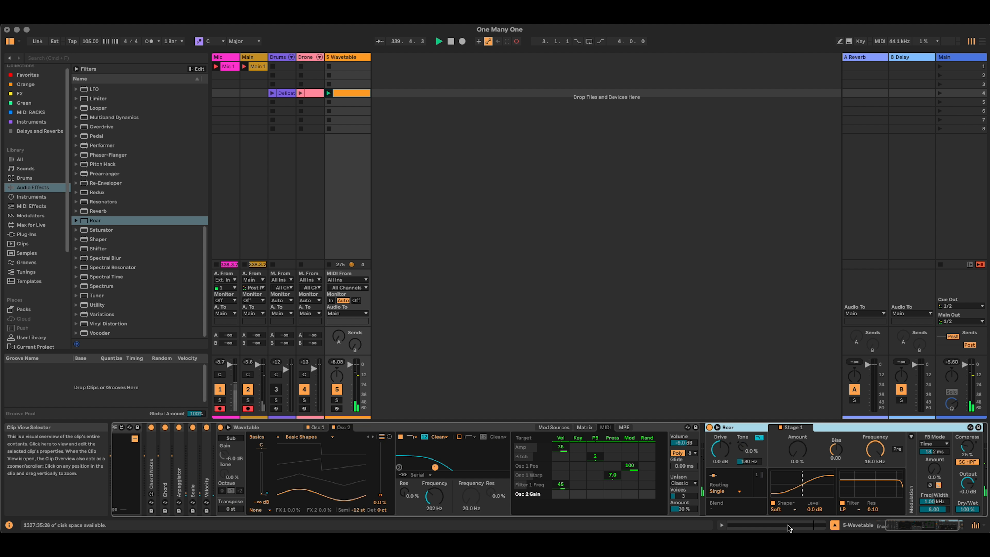
Set Roar's Drive to 6.5 dB, its shaper Amount to 30% and its Output to -12 dB
{"action": "left_click", "coordinate": [948, 527]}
{"action": "left_click_drag", "start_coordinate": [665, 449], "coordinate": [665, 433]}
{"action": "left_click_drag", "start_coordinate": [748, 449], "coordinate": [748, 429]}
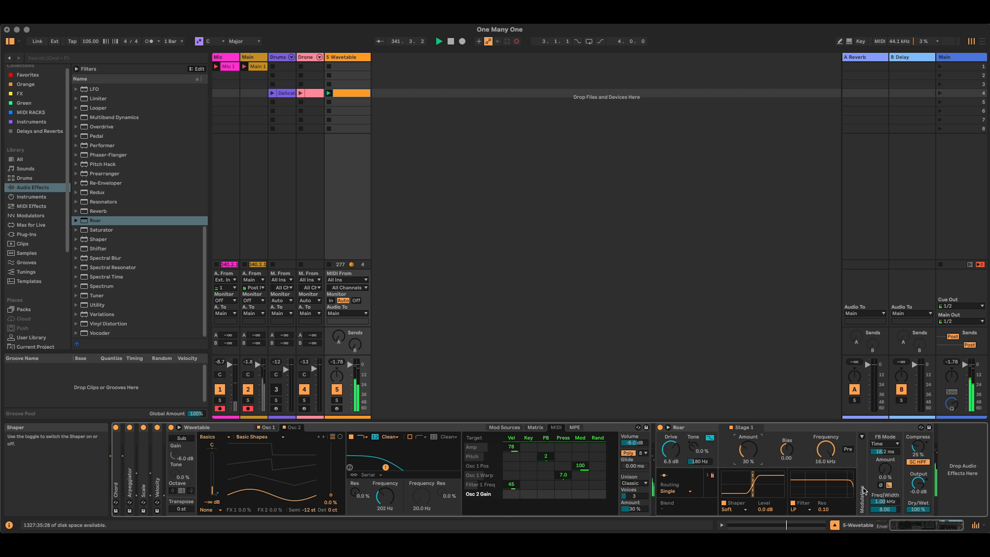
{"action": "left_click_drag", "start_coordinate": [918, 483], "coordinate": [918, 503]}
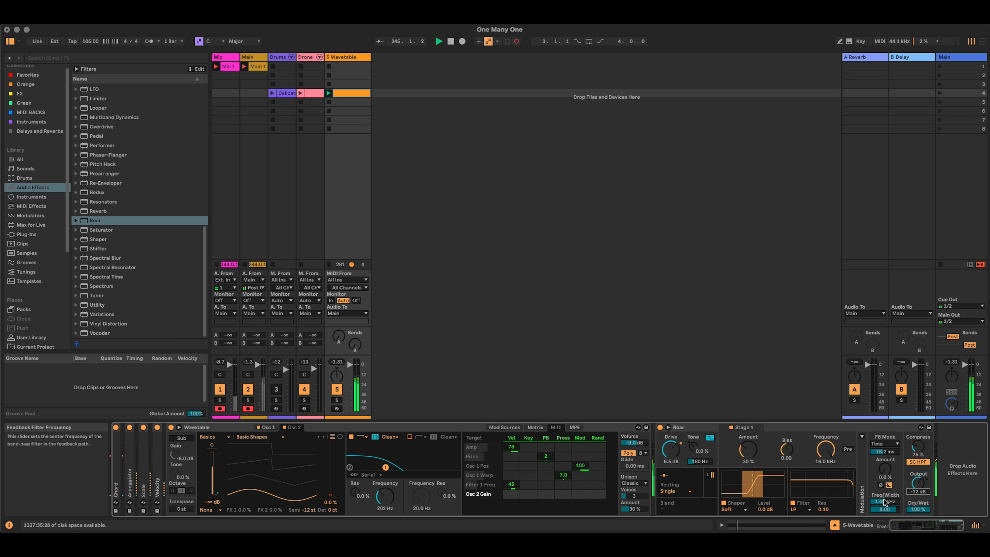
Map Envelope MIDI's fifth slot to Wavetable's Filter 1 Frequency with a 38% amount
{"action": "left_click_drag", "start_coordinate": [922, 521], "coordinate": [906, 524]}
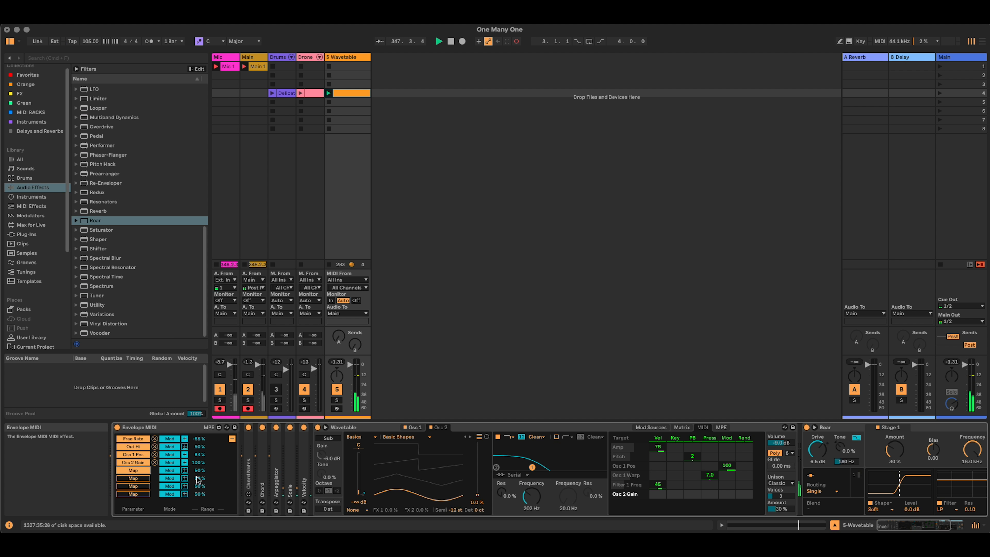
{"action": "left_click", "coordinate": [542, 500]}
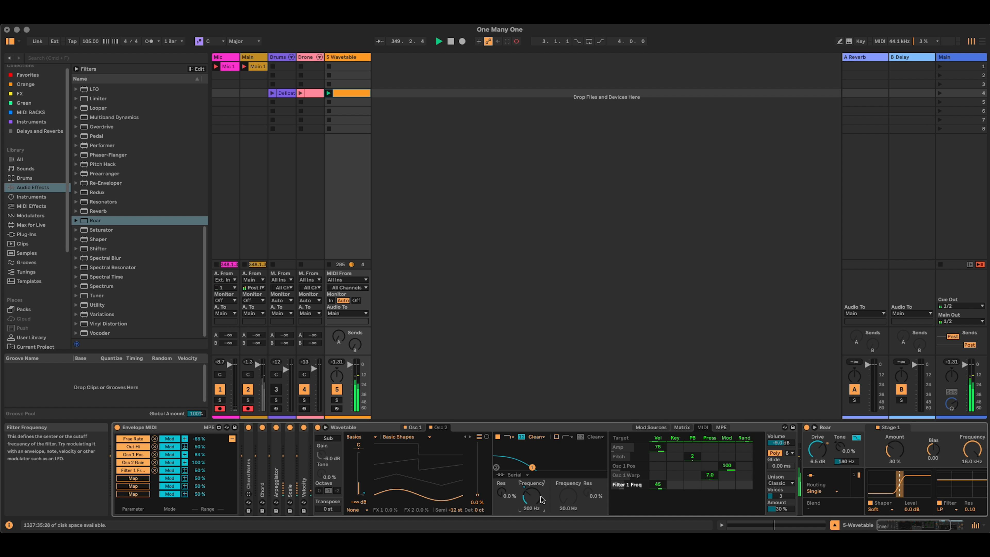
{"action": "left_click_drag", "start_coordinate": [200, 470], "coordinate": [199, 474]}
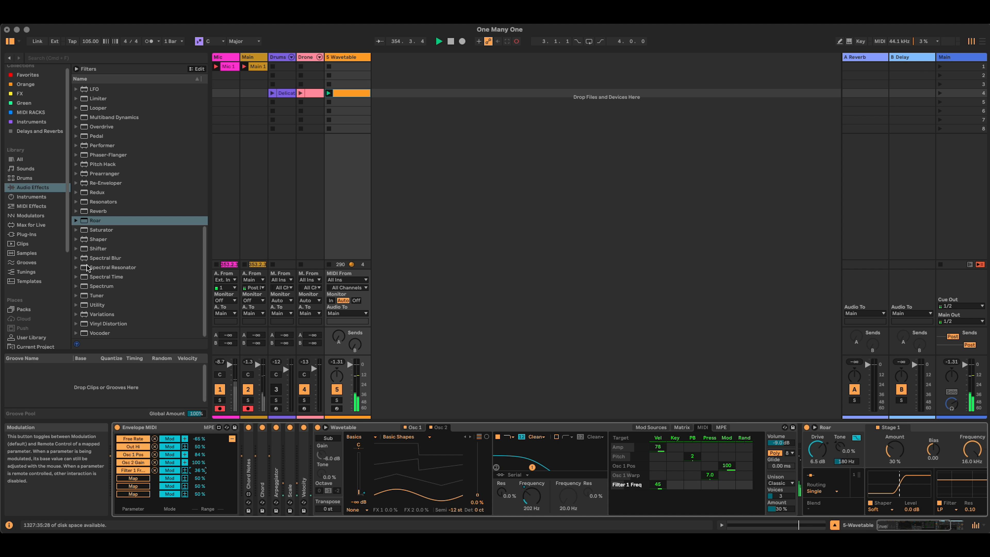
Unfold the Arpeggiator and map Envelope MIDI's sixth slot to its Gate with a 14% amount
{"action": "left_click", "coordinate": [45, 204]}
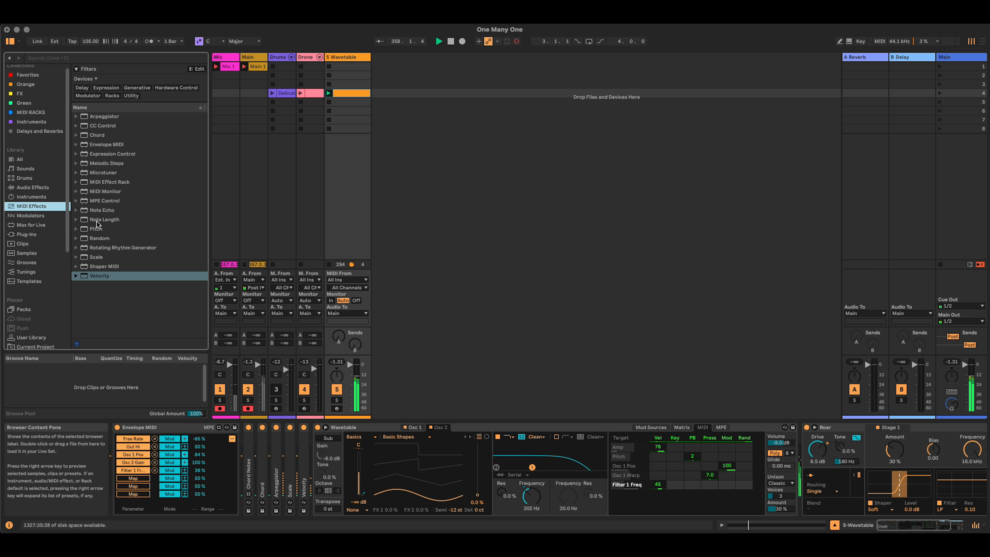
{"action": "double_click", "coordinate": [276, 482]}
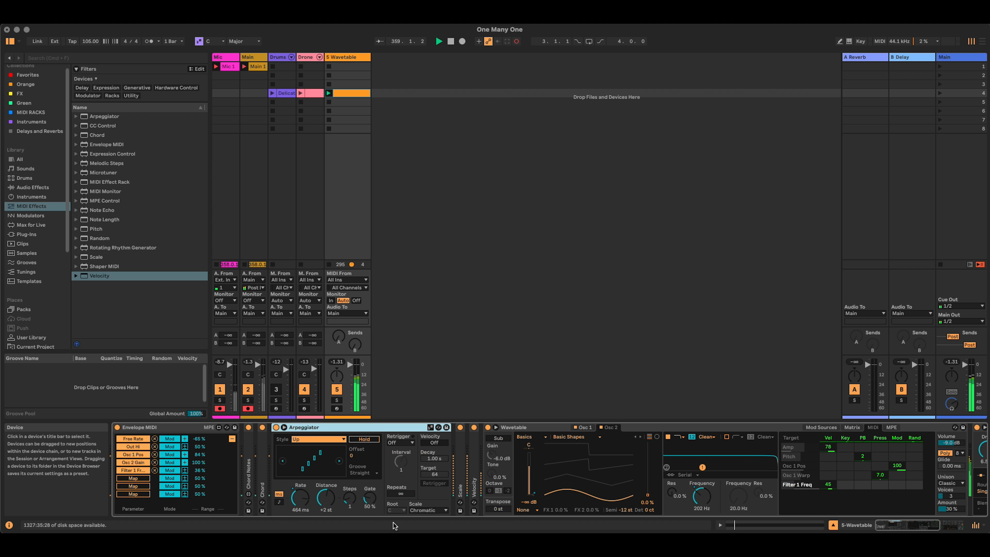
{"action": "left_click", "coordinate": [135, 479]}
{"action": "left_click", "coordinate": [370, 498]}
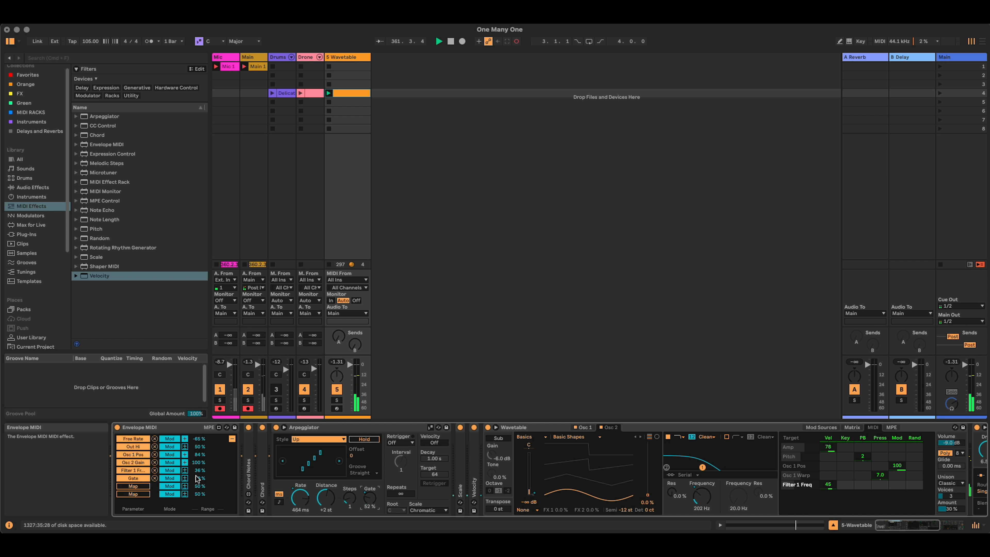
{"action": "left_click", "coordinate": [186, 479]}
{"action": "left_click_drag", "start_coordinate": [199, 479], "coordinate": [199, 484]}
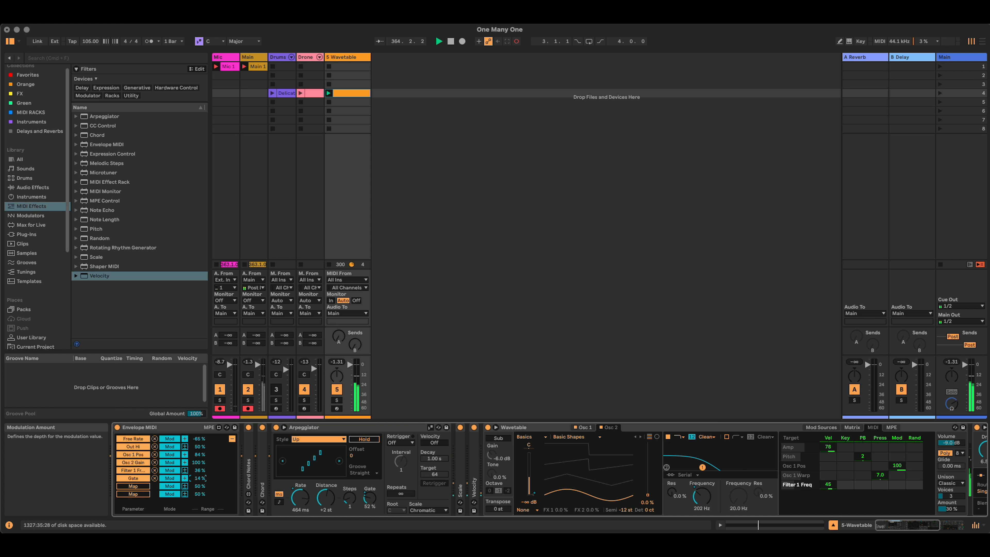
Fold Wavetable, then insert Hybrid Reverb after Roar and set its Dry/Wet to 100%
{"action": "double_click", "coordinate": [559, 427]}
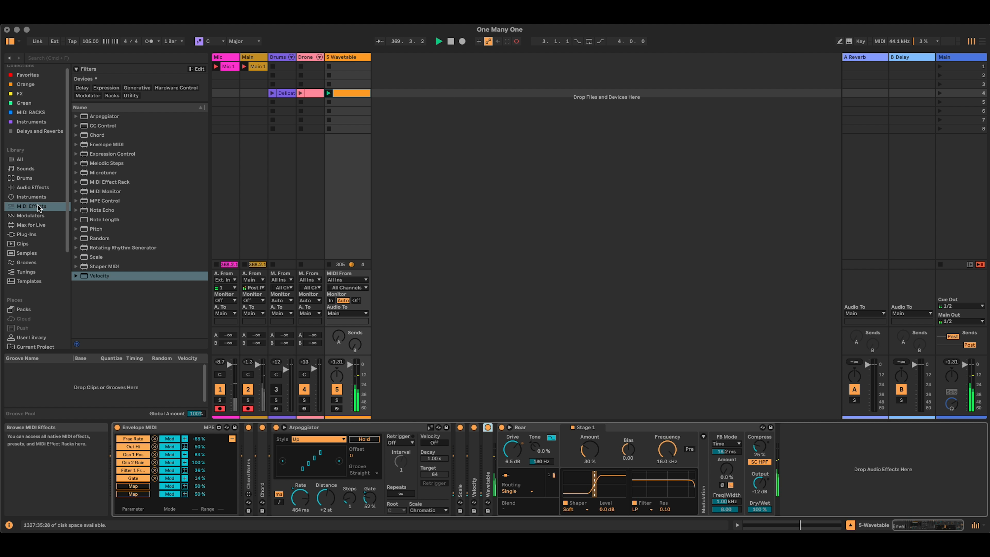
{"action": "left_click", "coordinate": [46, 189]}
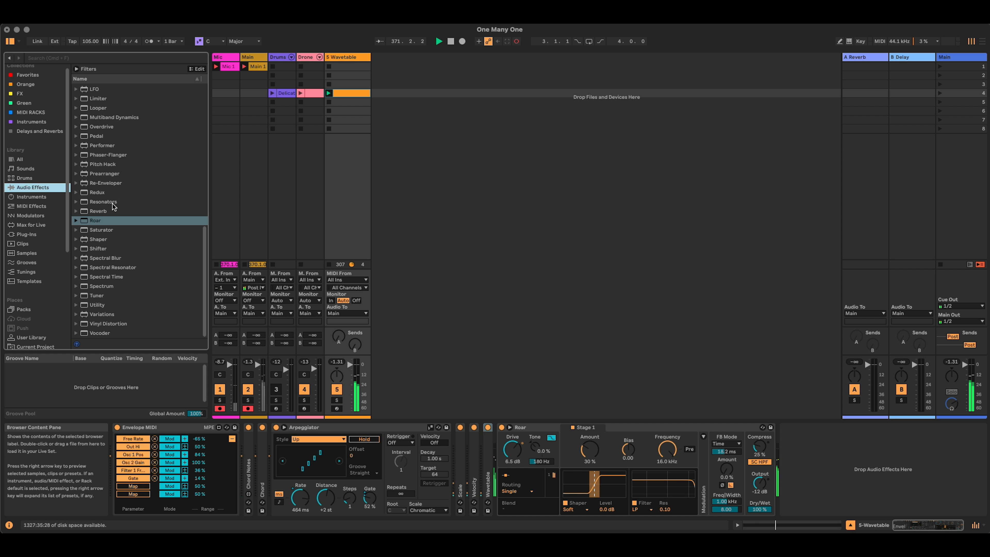
{"action": "scroll", "coordinate": [112, 207], "scroll_direction": "up", "scroll_amount": 3}
{"action": "scroll", "coordinate": [117, 187], "scroll_direction": "up", "scroll_amount": 3}
{"action": "left_click_drag", "start_coordinate": [109, 181], "coordinate": [877, 467]}
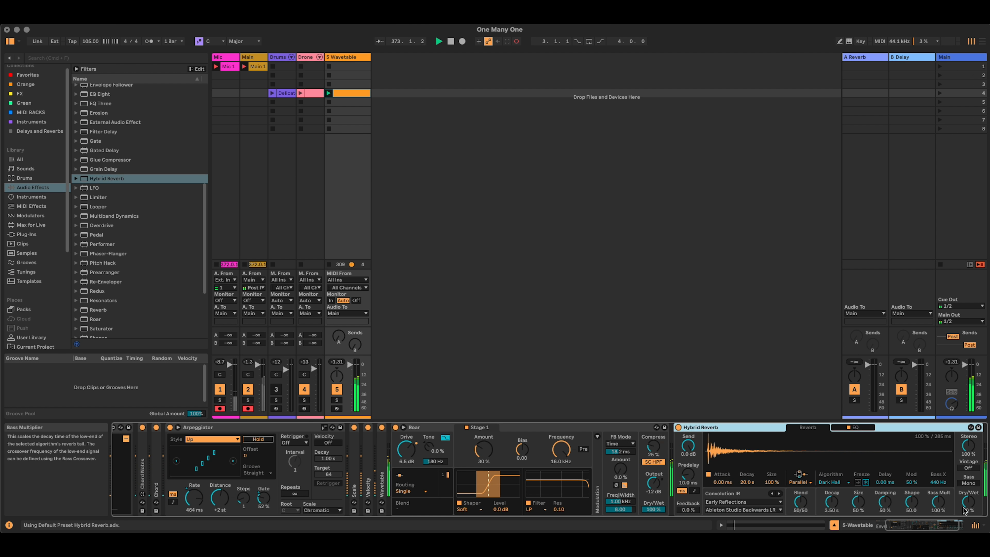
{"action": "left_click_drag", "start_coordinate": [968, 503], "coordinate": [969, 495]}
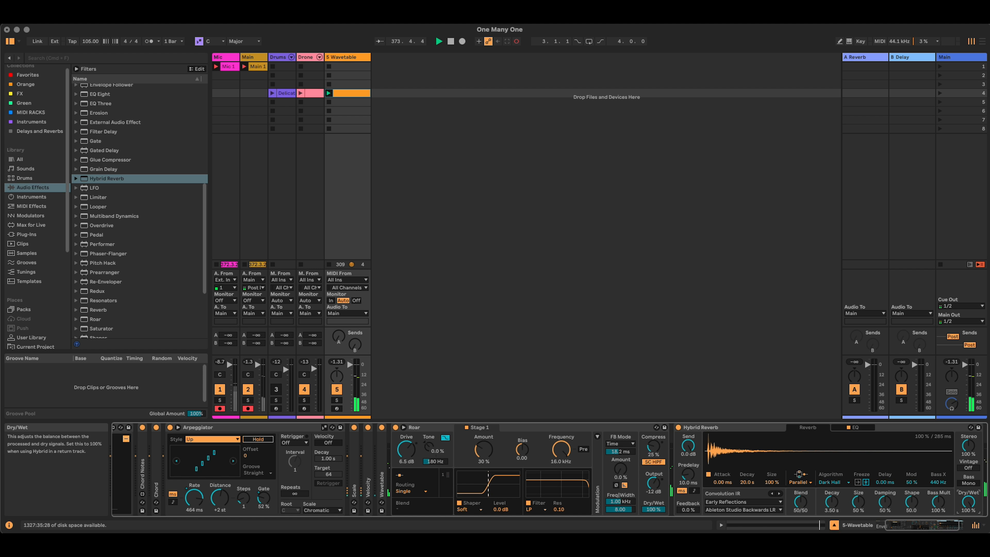
Fold Roar, map Envelope MIDI's seventh slot to Hybrid Reverb's Dry/Wet with a -59% amount and set Dry/Wet to 71%
{"action": "left_click_drag", "start_coordinate": [941, 525], "coordinate": [932, 526]}
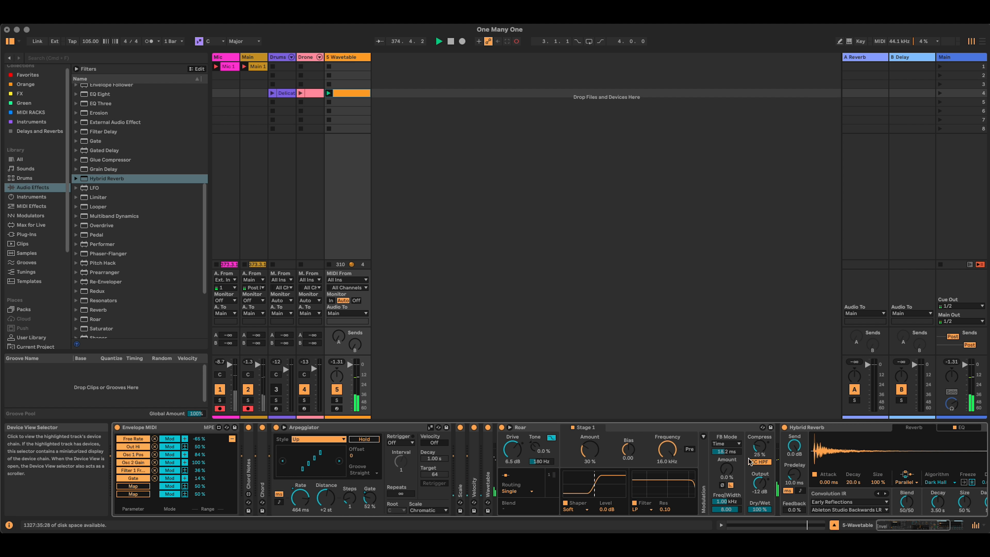
{"action": "double_click", "coordinate": [680, 428]}
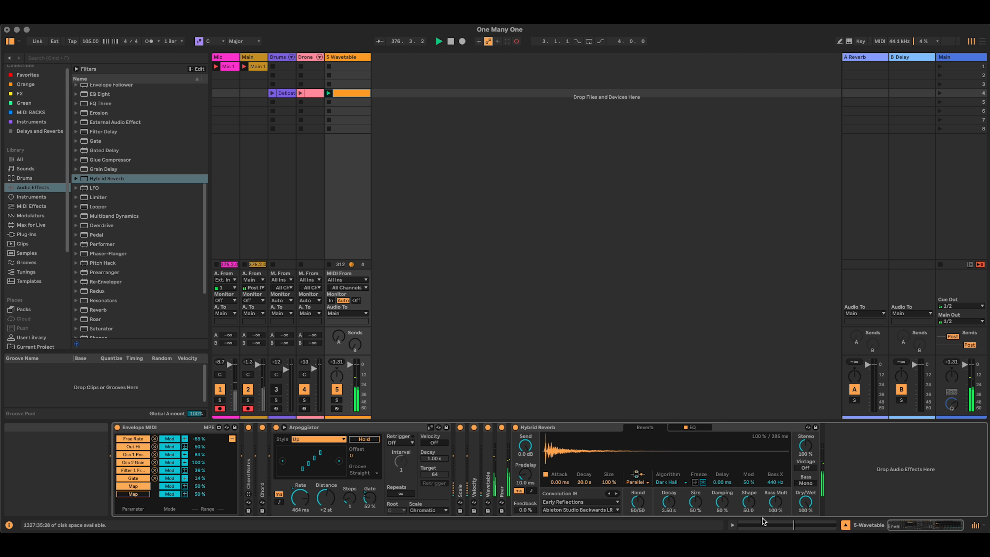
{"action": "left_click", "coordinate": [806, 502]}
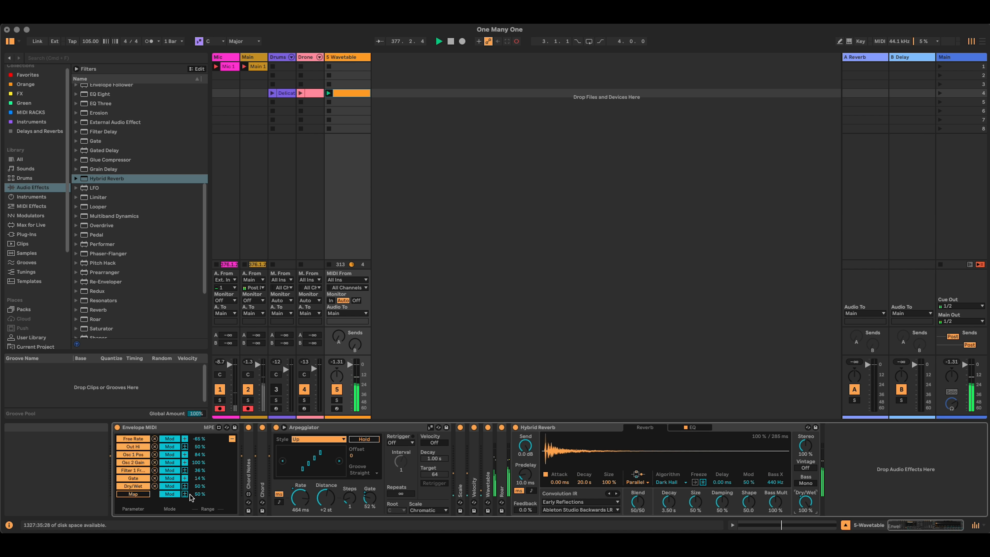
{"action": "left_click_drag", "start_coordinate": [196, 489], "coordinate": [197, 474]}
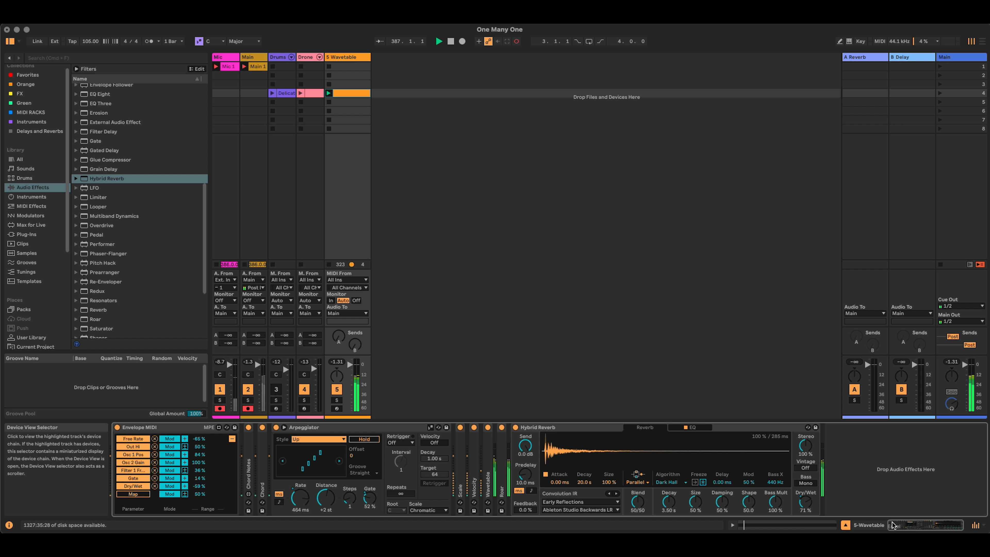
Fold Envelope MIDI and insert the Random MIDI effect directly after it, with its Chance at 100%
{"action": "double_click", "coordinate": [157, 428]}
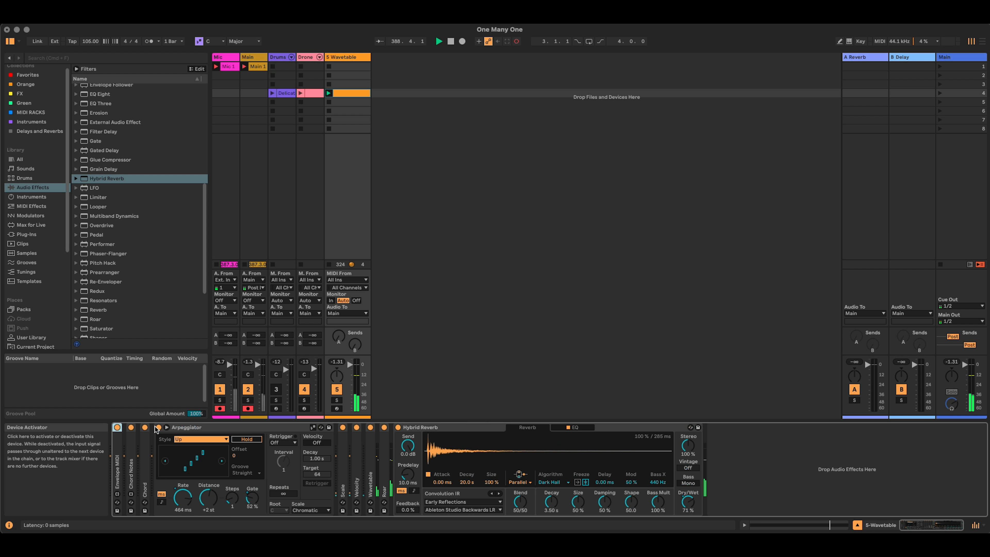
{"action": "left_click", "coordinate": [48, 209]}
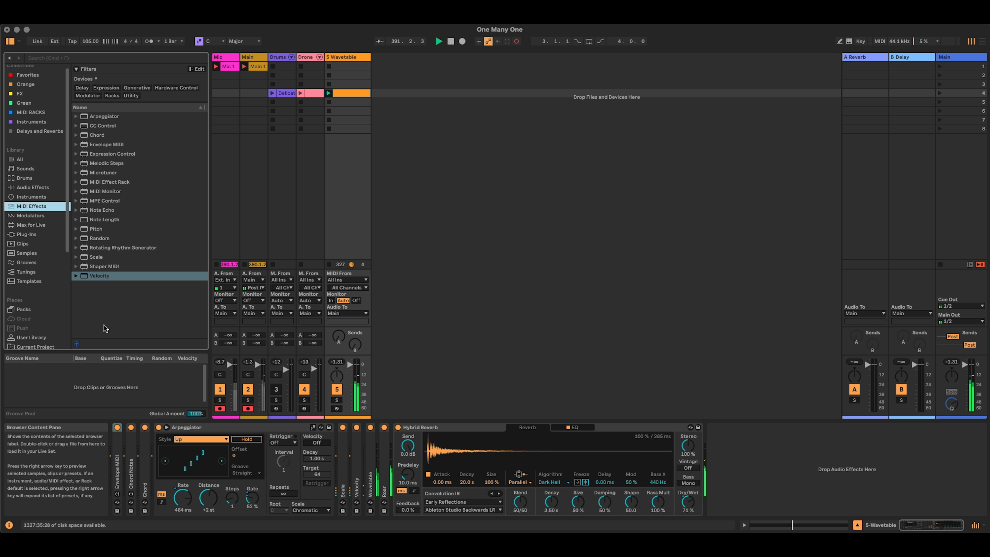
{"action": "left_click", "coordinate": [107, 239]}
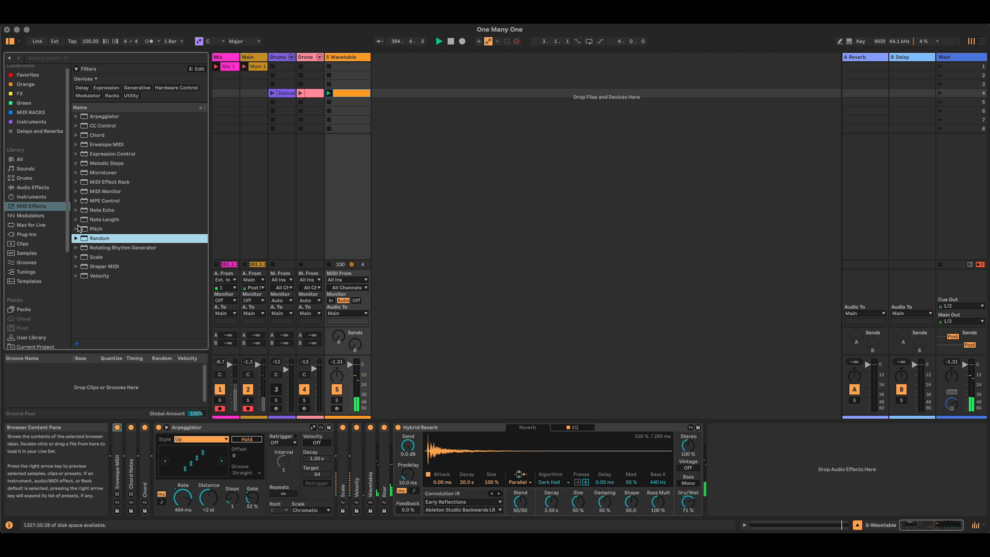
{"action": "left_click_drag", "start_coordinate": [94, 239], "coordinate": [129, 465]}
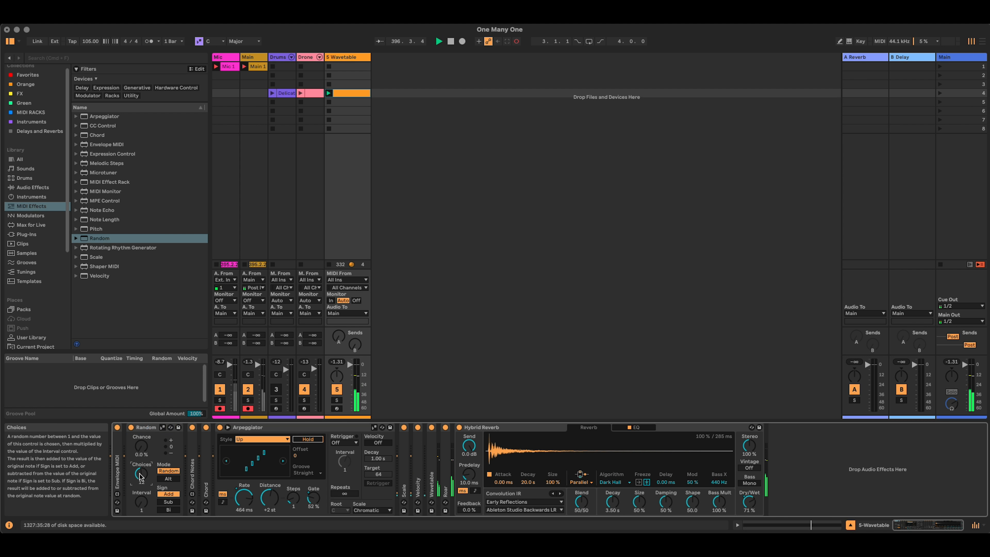
{"action": "mouse_move", "coordinate": [141, 446]}
{"action": "left_mouse_down"}
{"action": "mouse_move", "coordinate": [141, 413]}
{"action": "mouse_move", "coordinate": [135, 442]}
{"action": "left_mouse_up"}
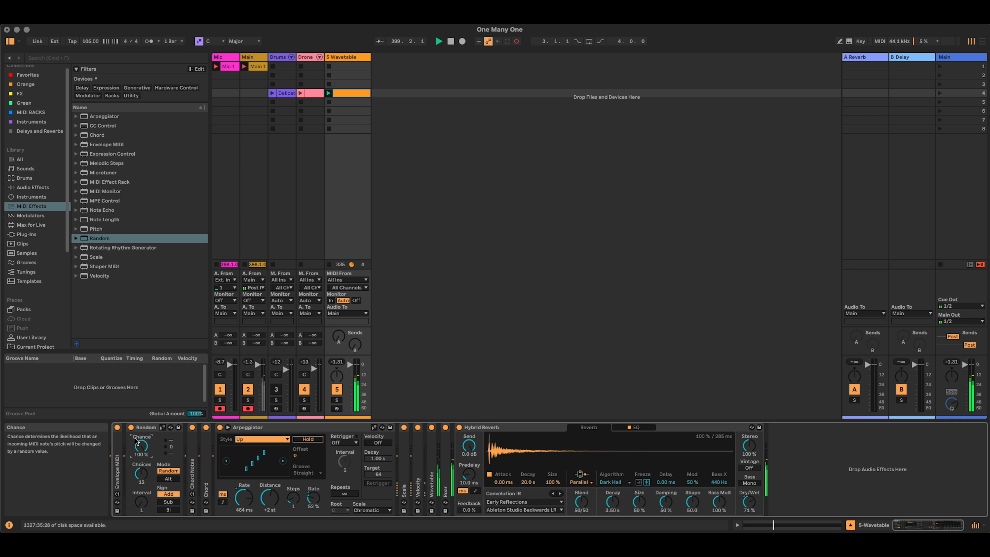
Set Envelope MIDI's Free Rate modulation amount to -48% and fold both Envelope MIDI and the Arpeggiator
{"action": "double_click", "coordinate": [117, 473]}
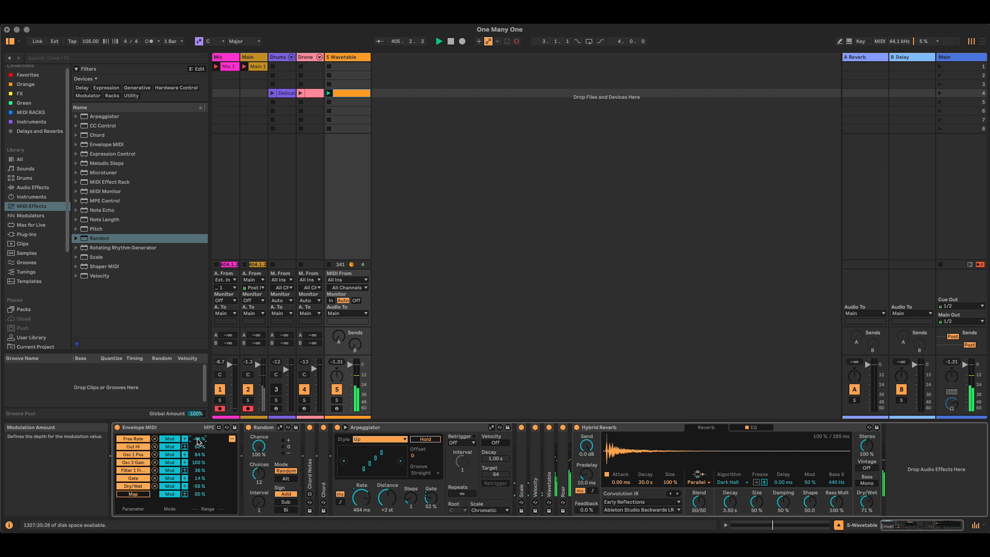
{"action": "double_click", "coordinate": [162, 429]}
{"action": "double_click", "coordinate": [275, 427]}
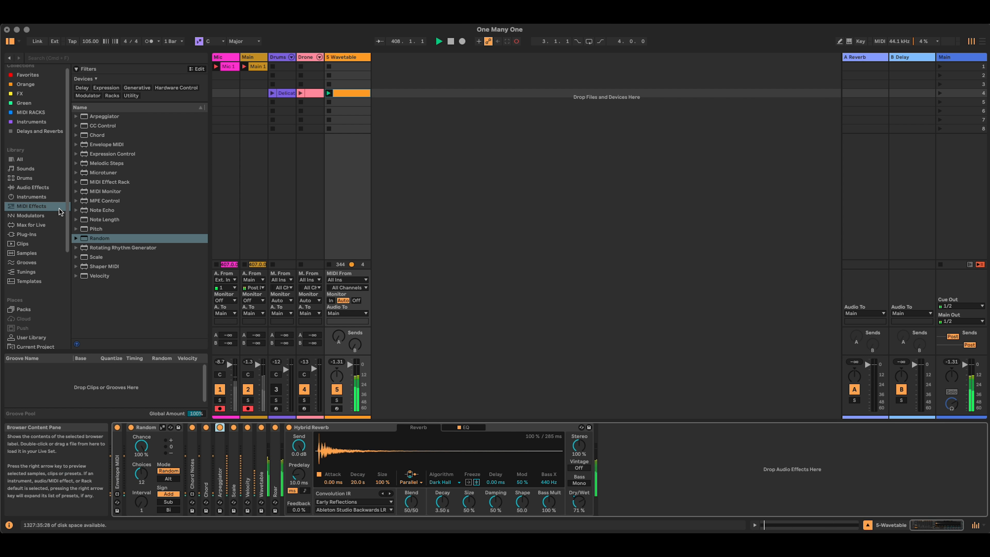
Insert the Thayer 4 Tap Granular Dly rack from the FX collection after Hybrid Reverb
{"action": "left_click", "coordinate": [43, 94]}
{"action": "scroll", "coordinate": [120, 262], "scroll_direction": "down", "scroll_amount": 5}
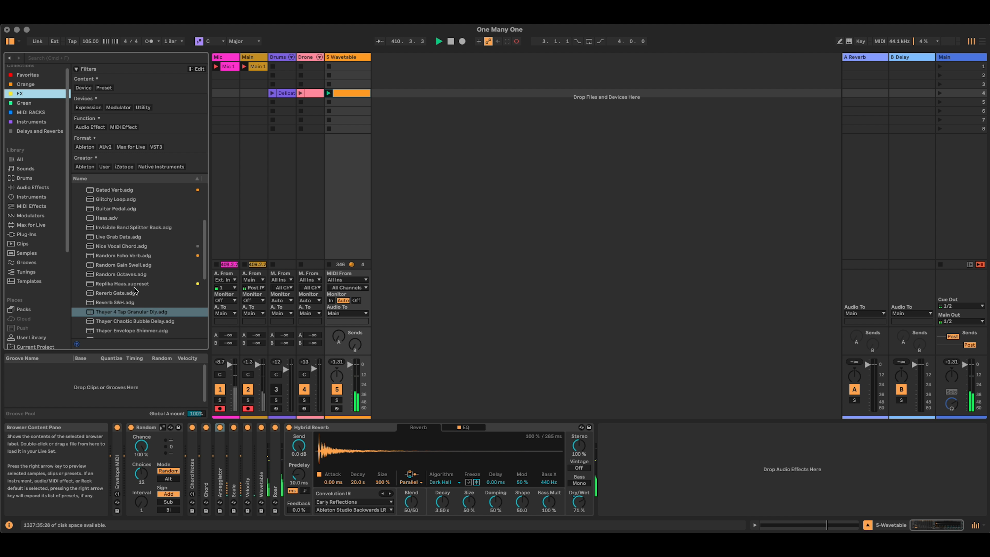
{"action": "left_click_drag", "start_coordinate": [116, 312], "coordinate": [661, 468]}
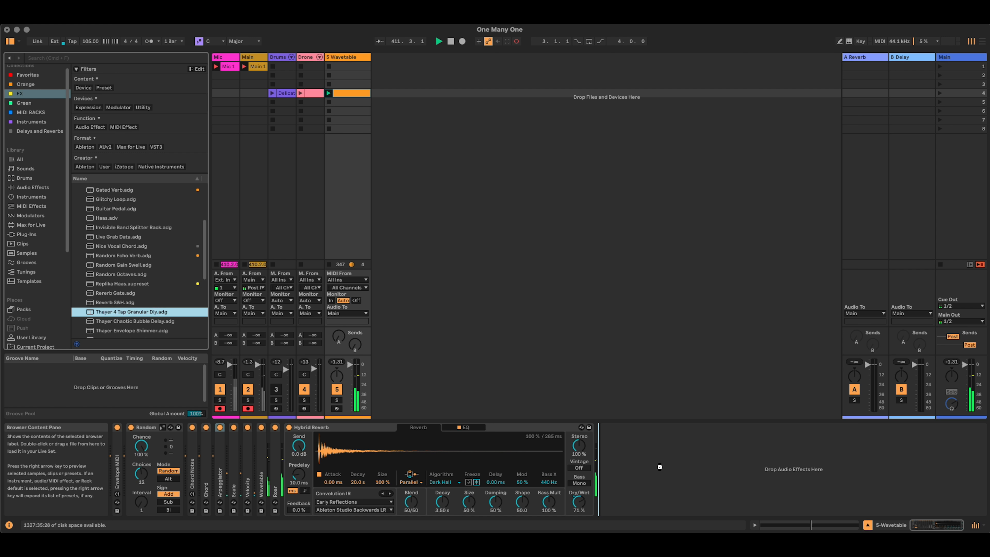
{"action": "left_click_drag", "start_coordinate": [659, 467], "coordinate": [660, 467]}
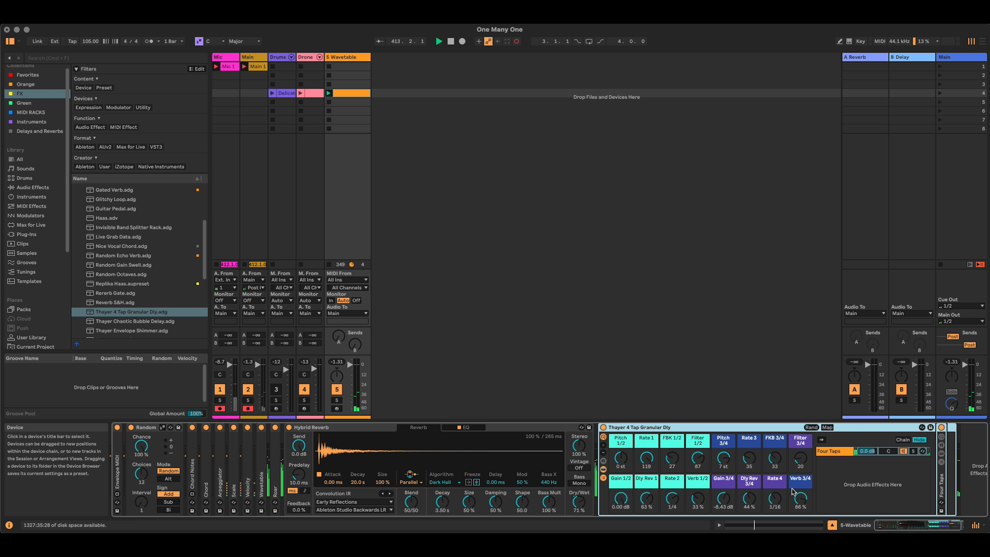
Add an empty parallel chain to the granular delay rack, lower the Four Taps chain's volume and fold the rack
{"action": "right_click", "coordinate": [858, 489]}
{"action": "left_click", "coordinate": [868, 495]}
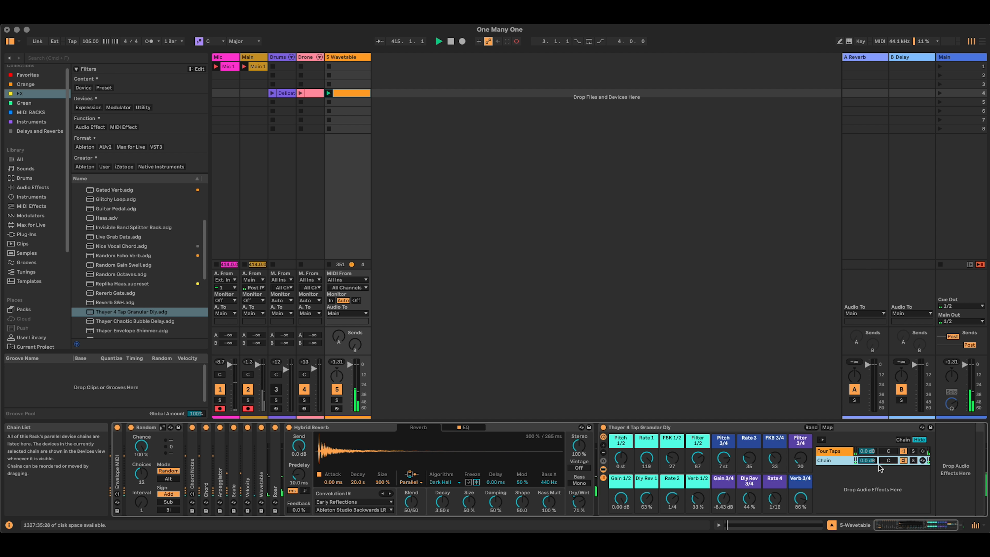
{"action": "left_click_drag", "start_coordinate": [872, 453], "coordinate": [872, 460]}
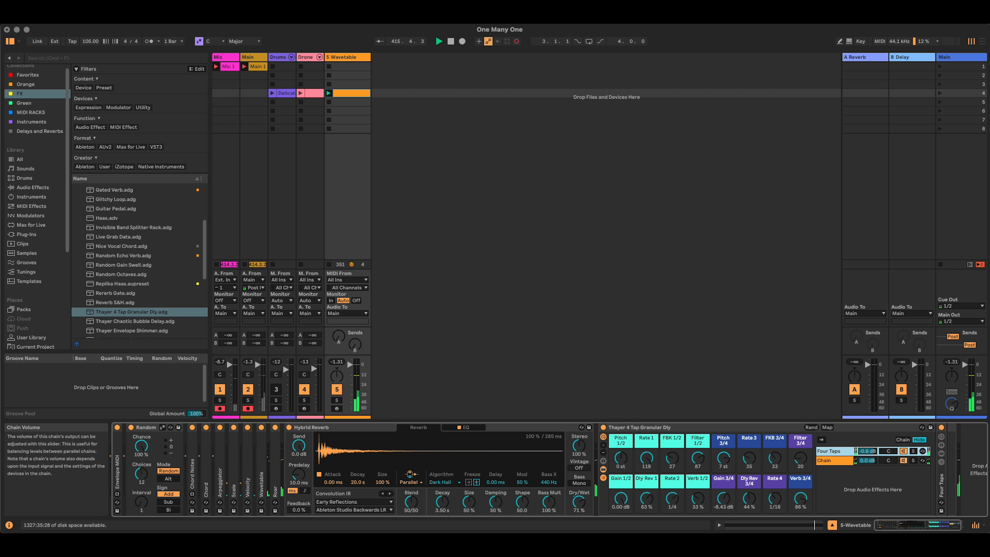
{"action": "double_click", "coordinate": [636, 428]}
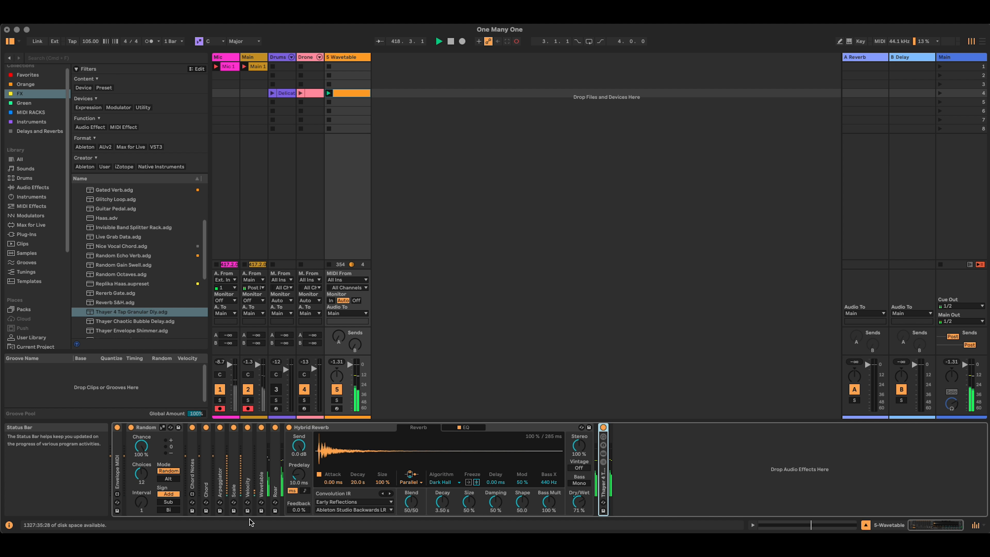
Unfold Envelope MIDI and insert Auto Filter after the granular delay rack
{"action": "double_click", "coordinate": [120, 479]}
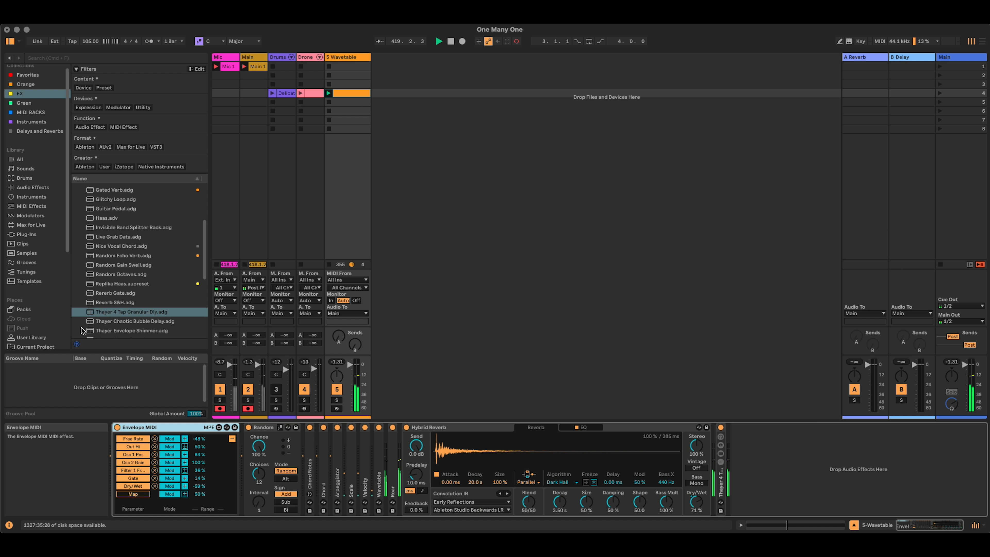
{"action": "left_click", "coordinate": [44, 187]}
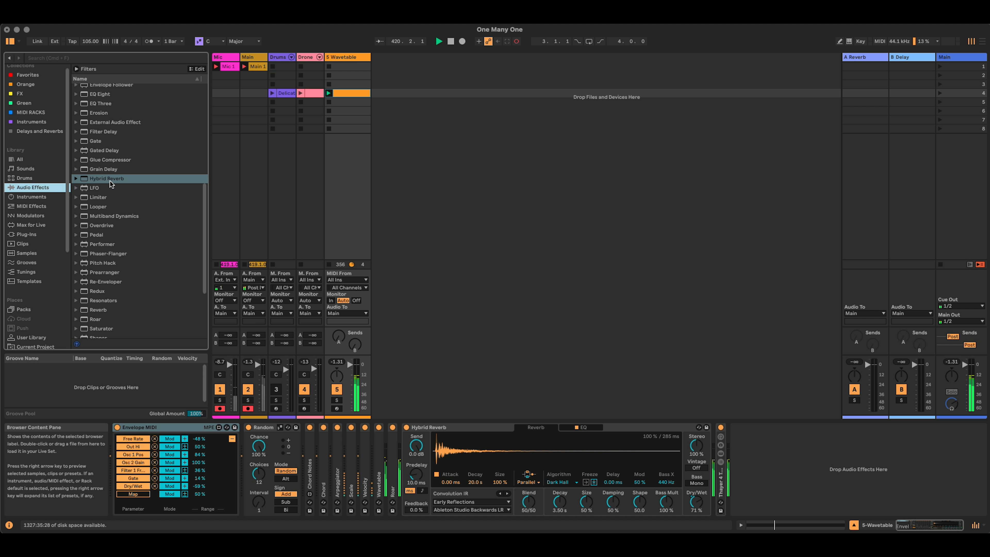
{"action": "scroll", "coordinate": [110, 181], "scroll_direction": "up", "scroll_amount": 3}
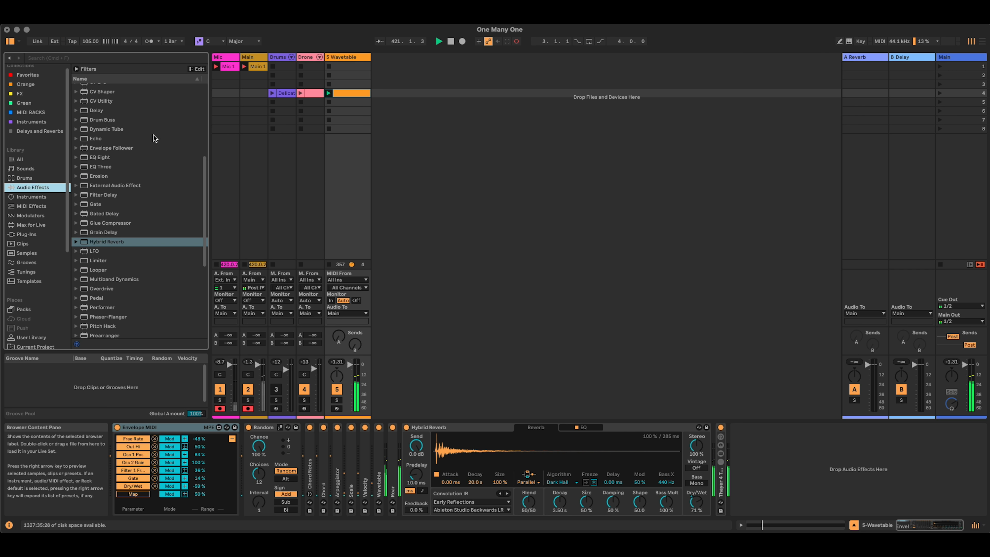
{"action": "scroll", "coordinate": [109, 230], "scroll_direction": "up", "scroll_amount": 7}
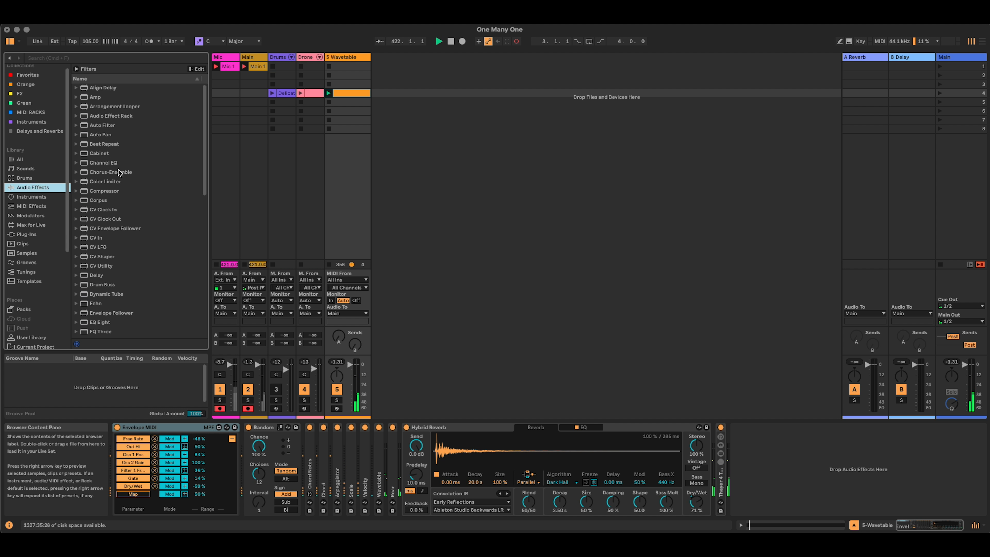
{"action": "left_click_drag", "start_coordinate": [102, 126], "coordinate": [830, 474]}
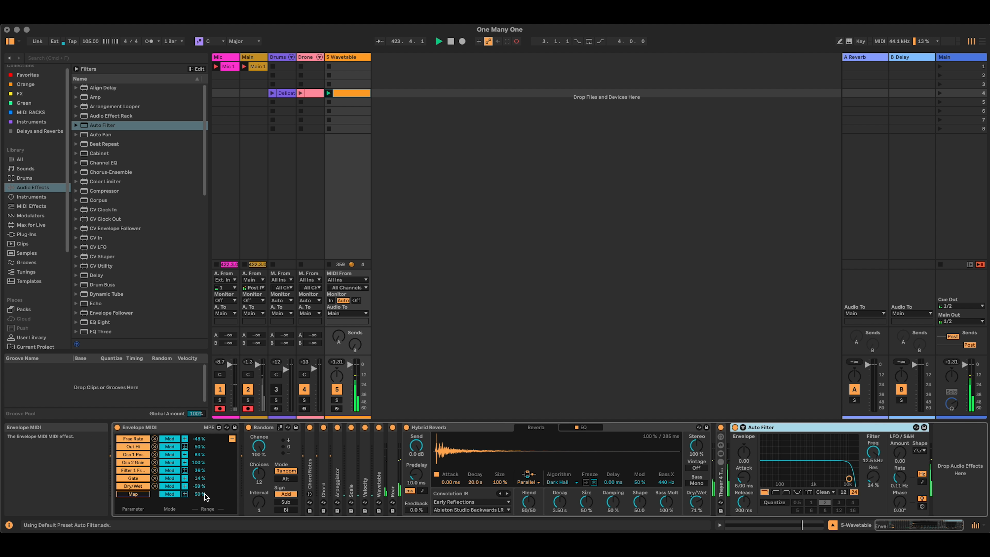
Map Envelope MIDI's eighth slot to Auto Filter's Frequency with a 50% amount, set Freq to 1.86 kHz and fold Random
{"action": "left_click_drag", "start_coordinate": [873, 452], "coordinate": [873, 509]}
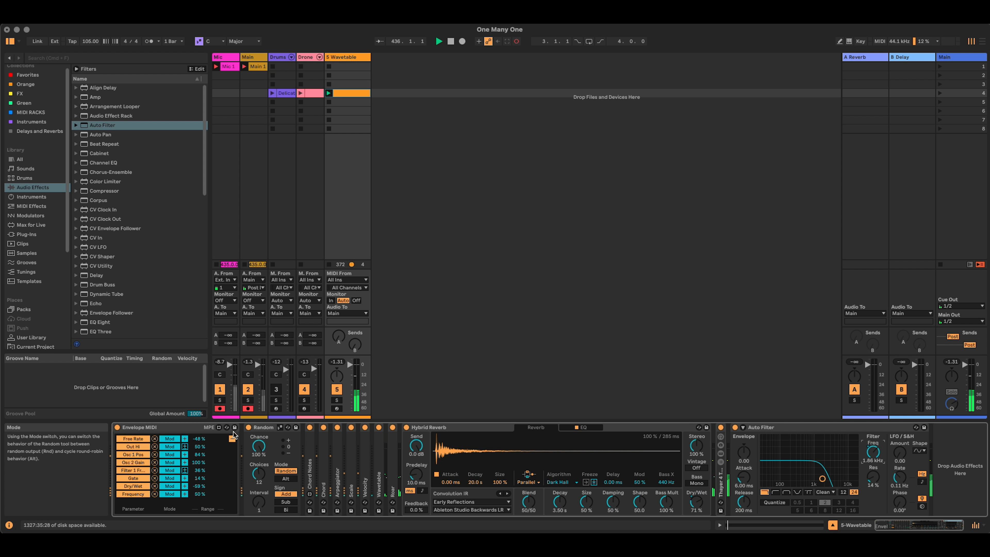
{"action": "left_click", "coordinate": [264, 428]}
{"action": "double_click", "coordinate": [264, 428]}
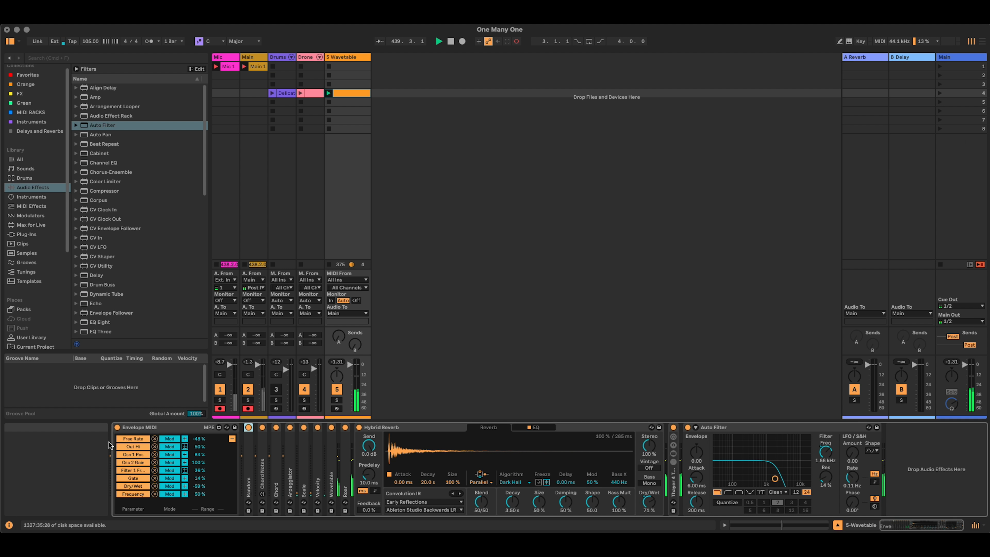
Unmute the Drums track, launch the Drone and Drums clips in scene 4 and collapse Envelope MIDI's mapping list
{"action": "mouse_move", "coordinate": [308, 260]}
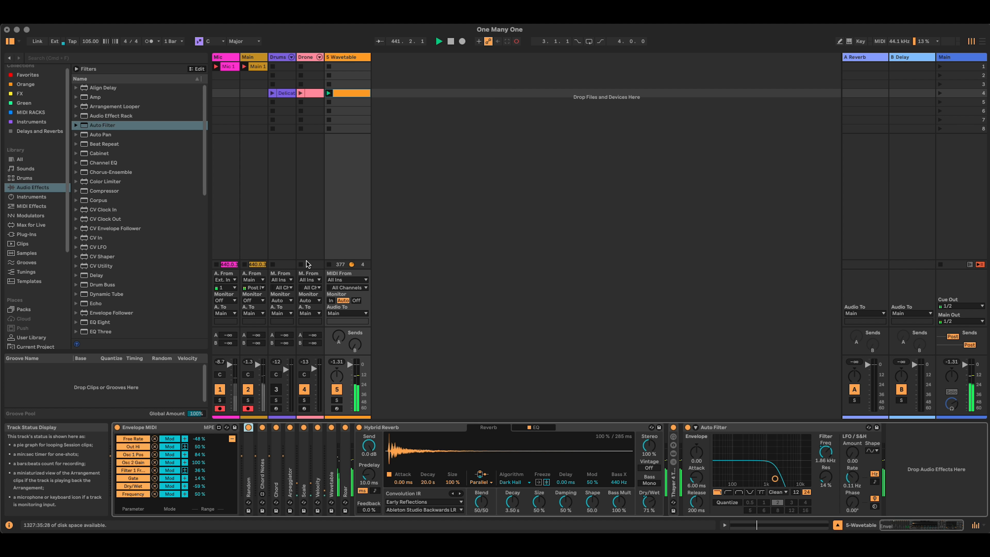
{"action": "left_click", "coordinate": [300, 93]}
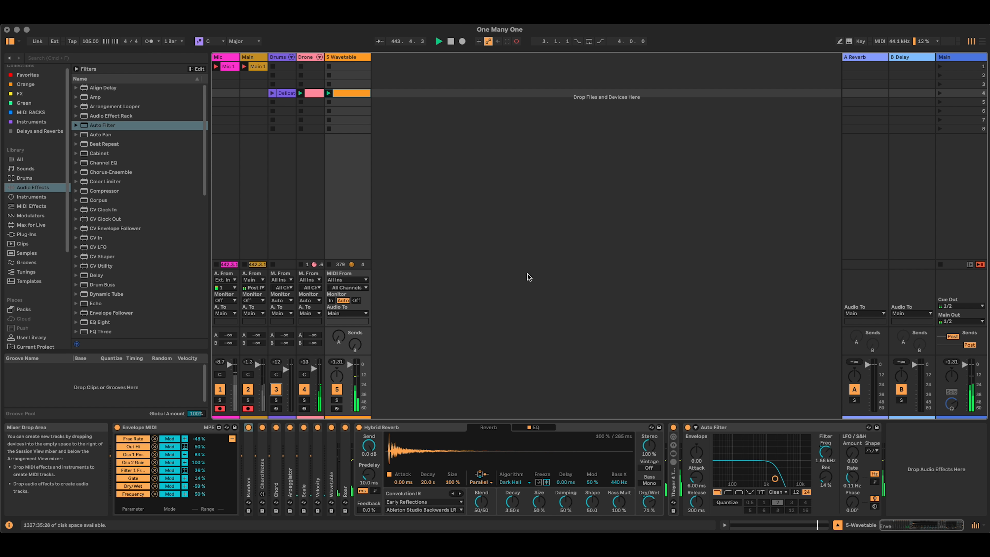
{"action": "left_click", "coordinate": [269, 92]}
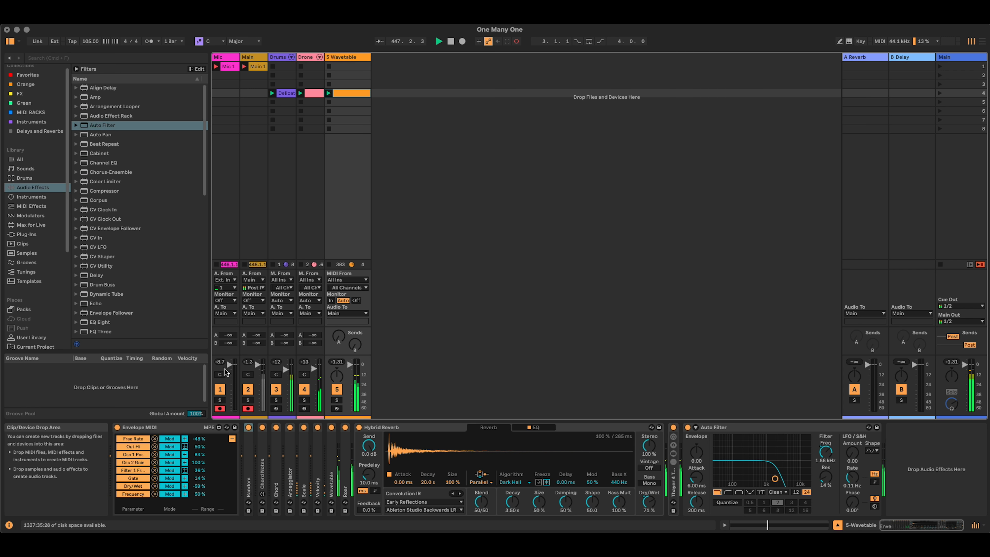
{"action": "left_click", "coordinate": [232, 438]}
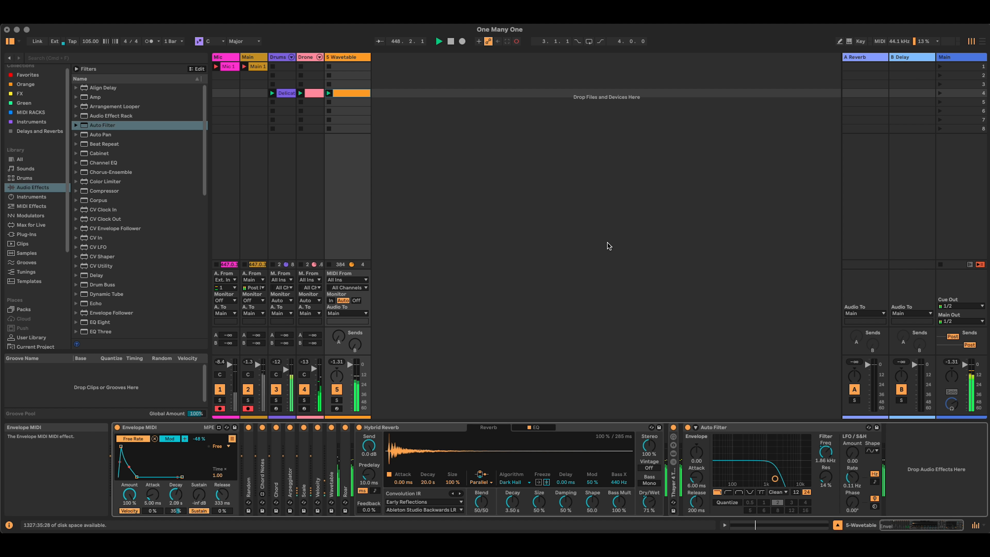